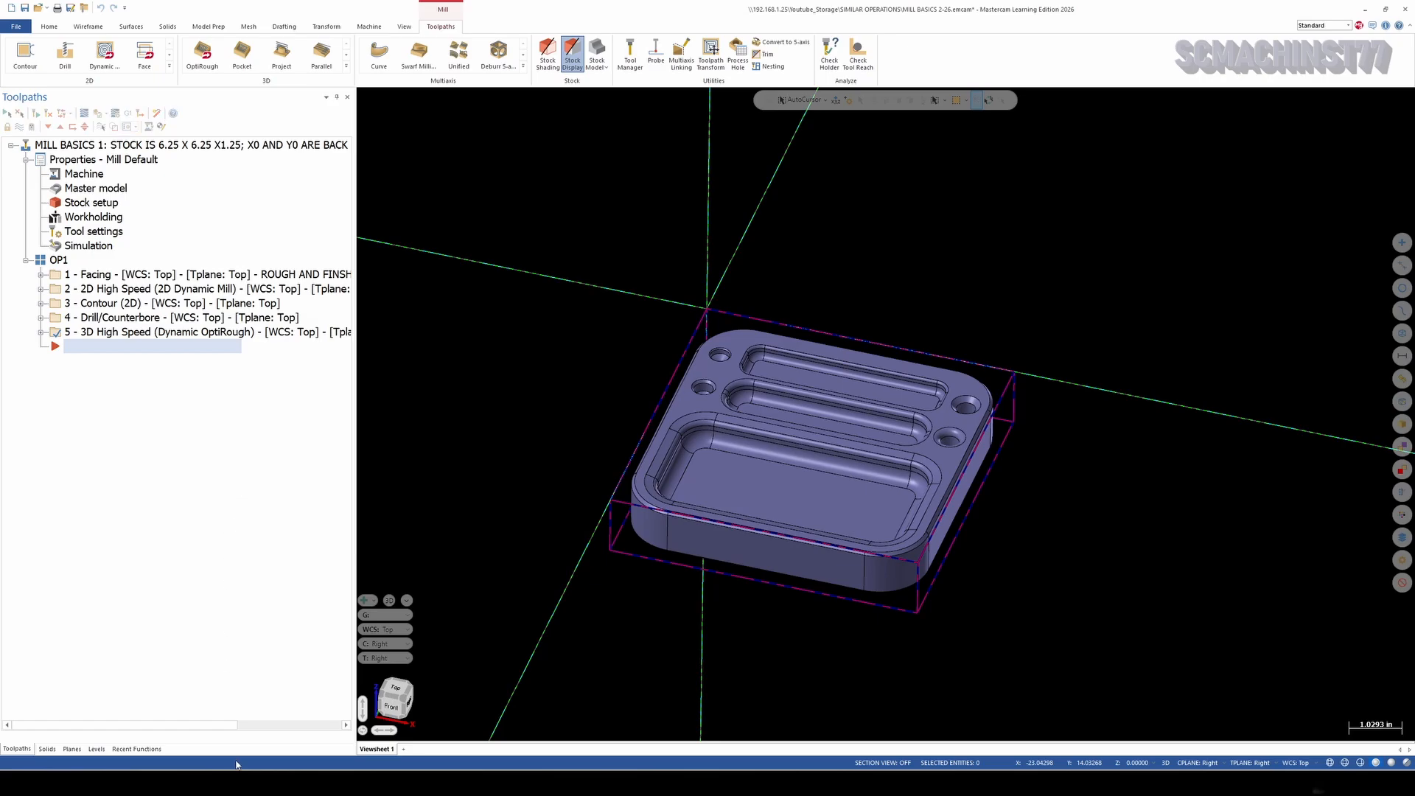
Compare the part models in the STANDARD OPERATIONS EXAMPLE and MILL BASICS 2-26 files from several angles
{"action": "left_click", "coordinate": [335, 719]}
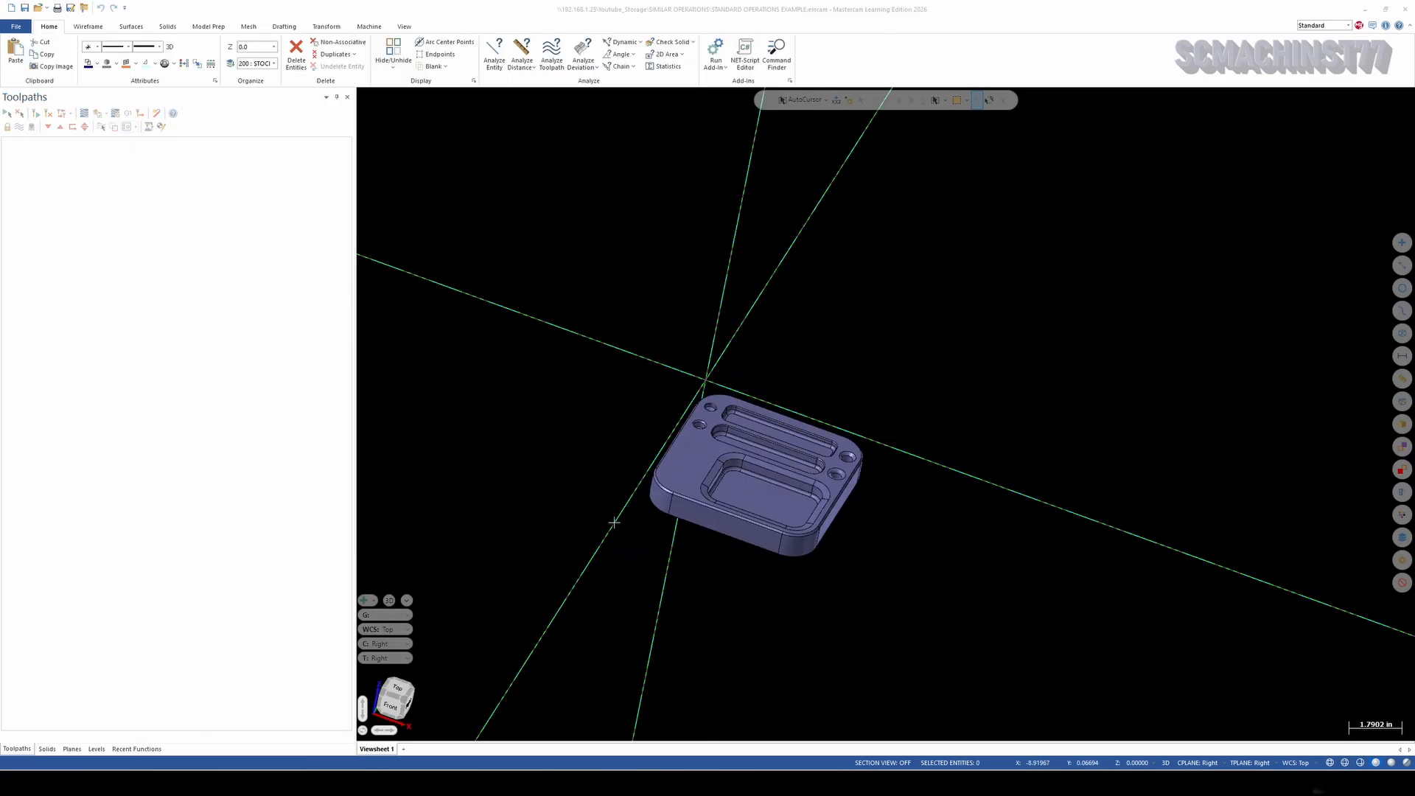
{"action": "middle_click_drag", "start_coordinate": [595, 539], "coordinate": [569, 506]}
{"action": "scroll", "coordinate": [709, 505], "scroll_direction": "up", "scroll_amount": 6}
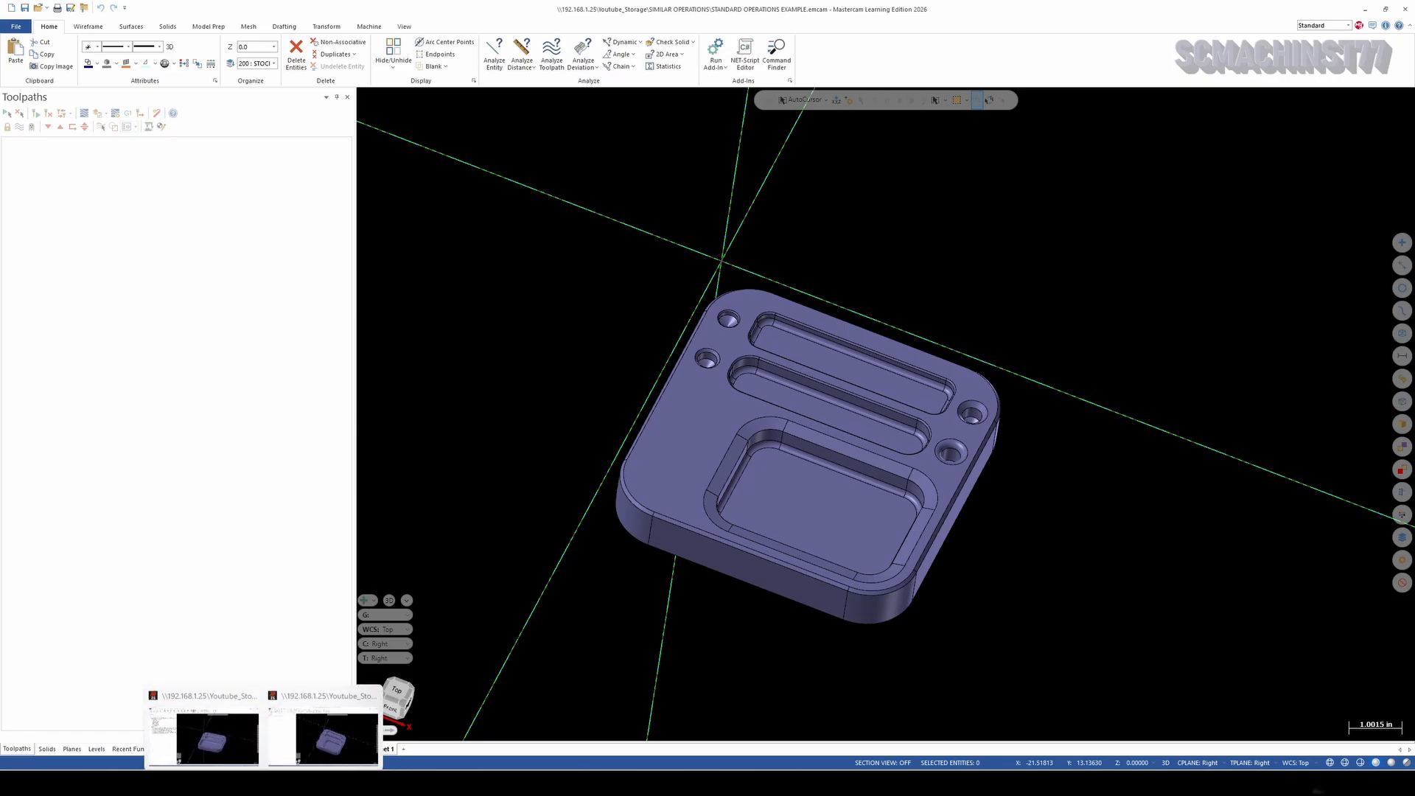
{"action": "left_click", "coordinate": [219, 736]}
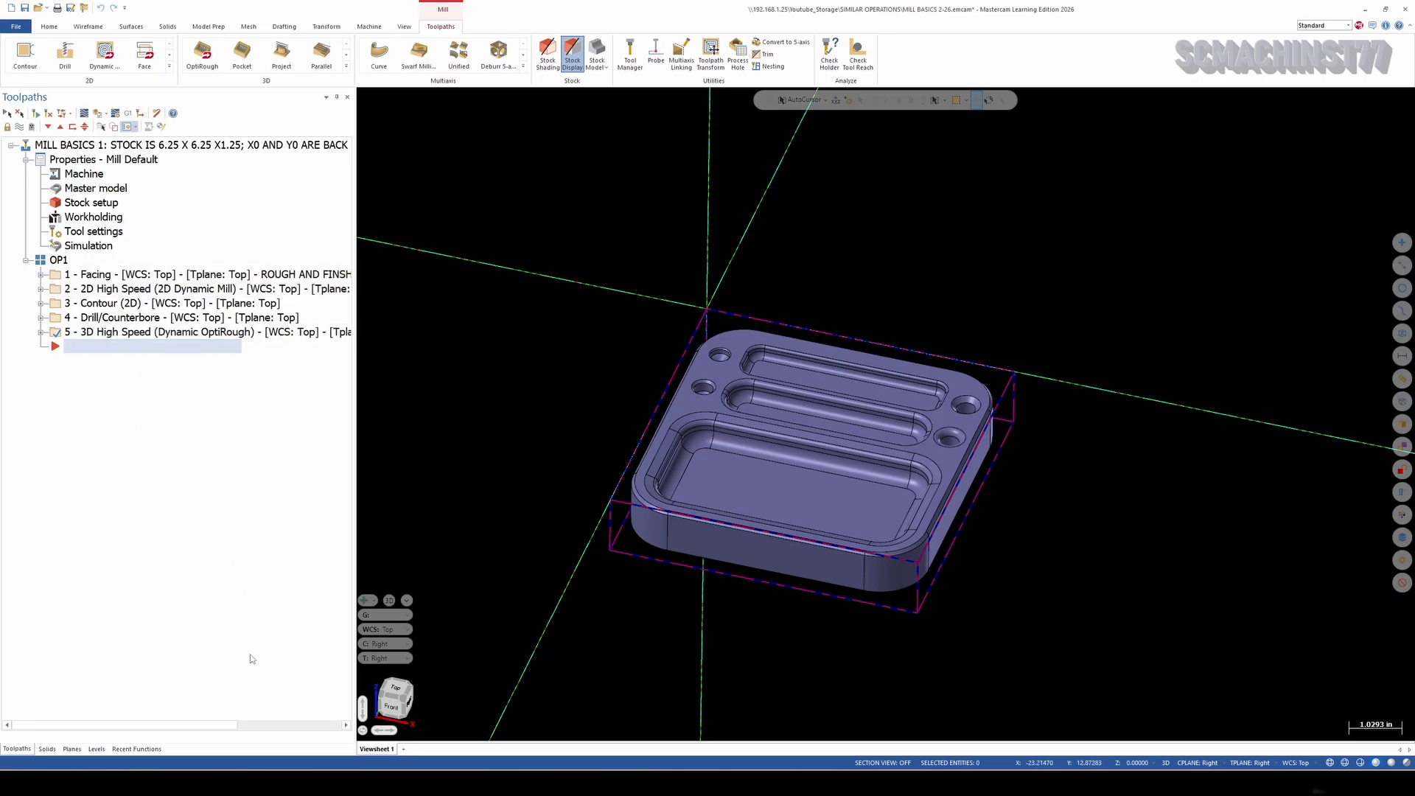
{"action": "mouse_move", "coordinate": [264, 782]}
{"action": "left_click", "coordinate": [328, 739]}
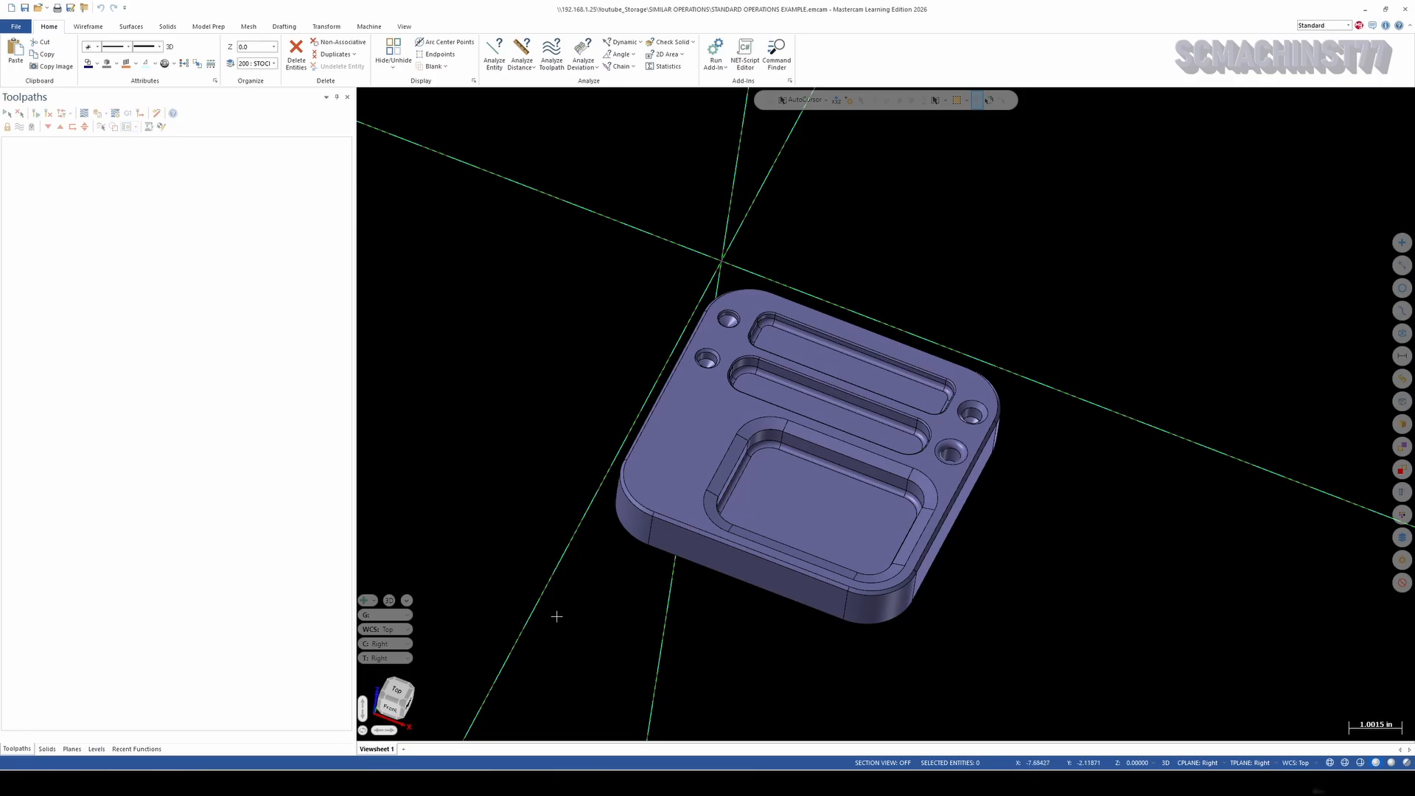
{"action": "middle_click_drag", "start_coordinate": [582, 562], "coordinate": [566, 531]}
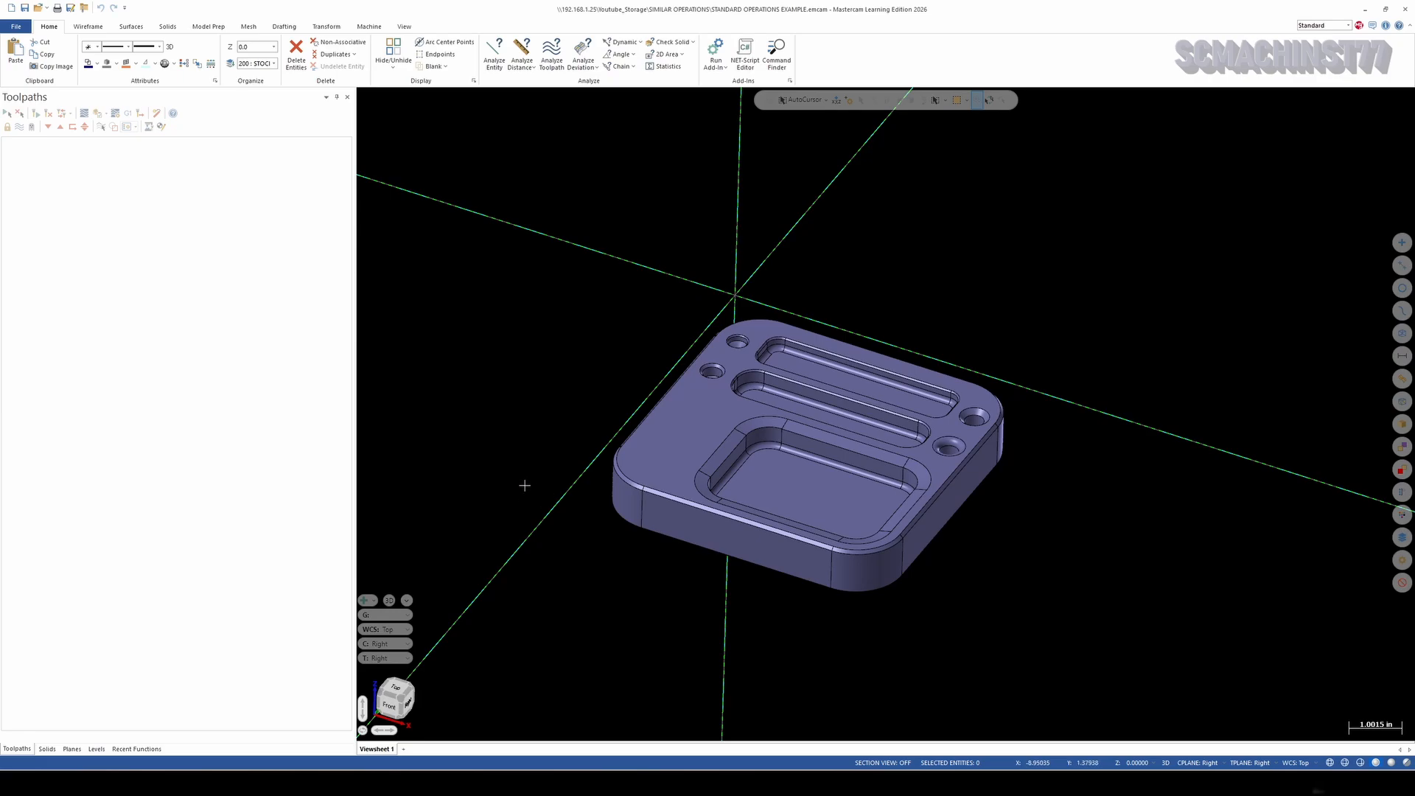
{"action": "mouse_move", "coordinate": [524, 486]}
{"action": "middle_mouse_down"}
{"action": "mouse_move", "coordinate": [540, 502]}
{"action": "mouse_move", "coordinate": [526, 504]}
{"action": "middle_mouse_up"}
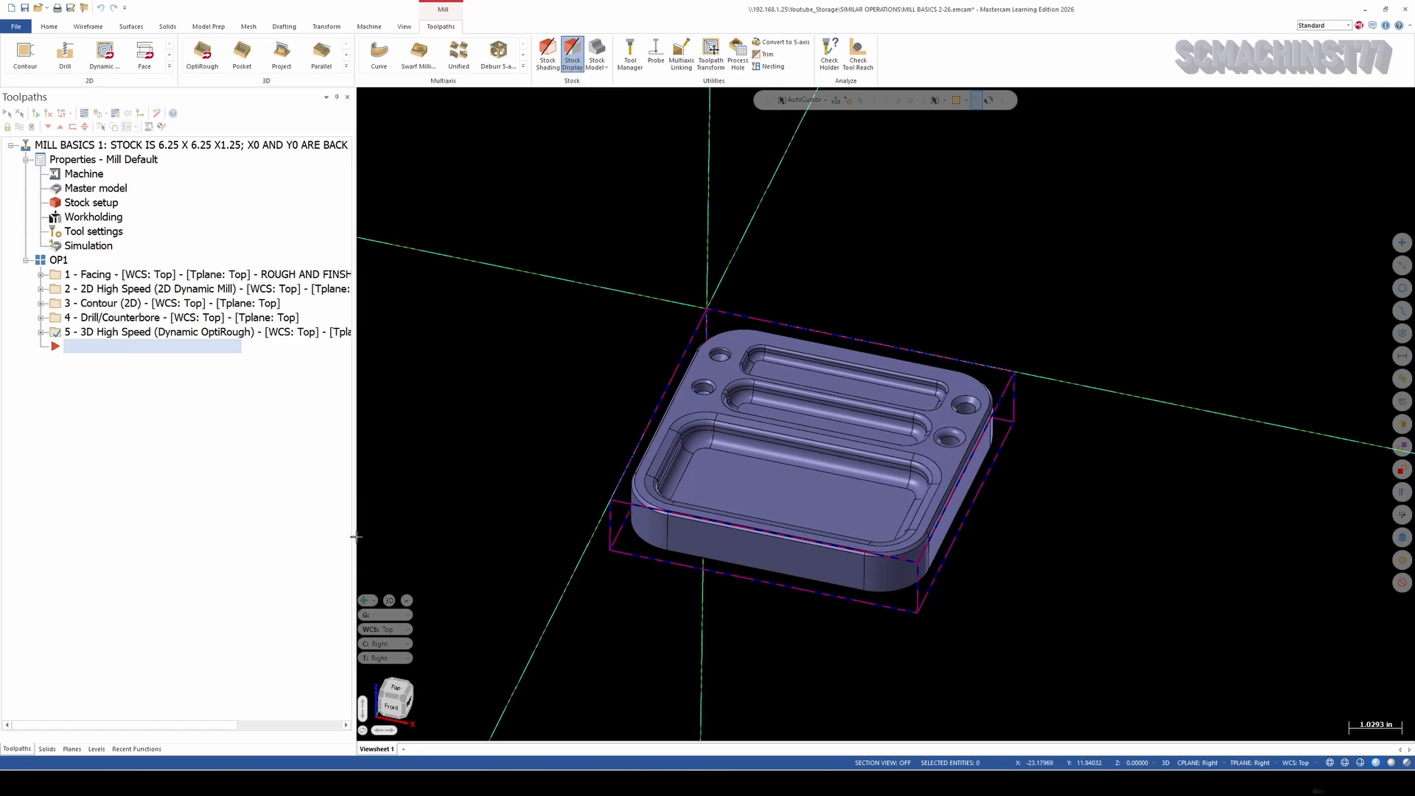
{"action": "scroll", "coordinate": [489, 500], "scroll_direction": "up", "scroll_amount": 1}
{"action": "middle_click_drag", "start_coordinate": [489, 500], "coordinate": [484, 491]}
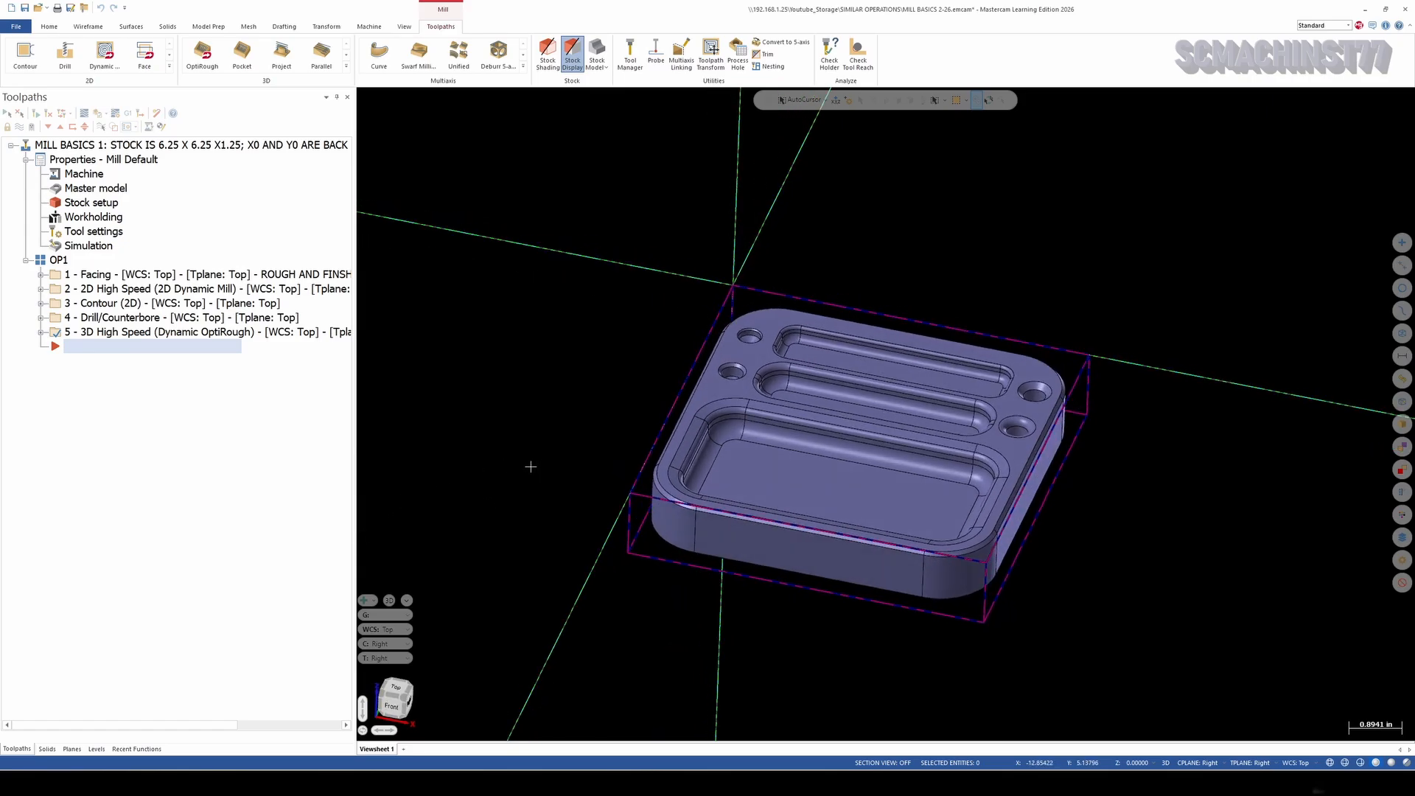
Select all toolpath operations in the OP1 group and look over the actions available for them
{"action": "left_click", "coordinate": [56, 263]}
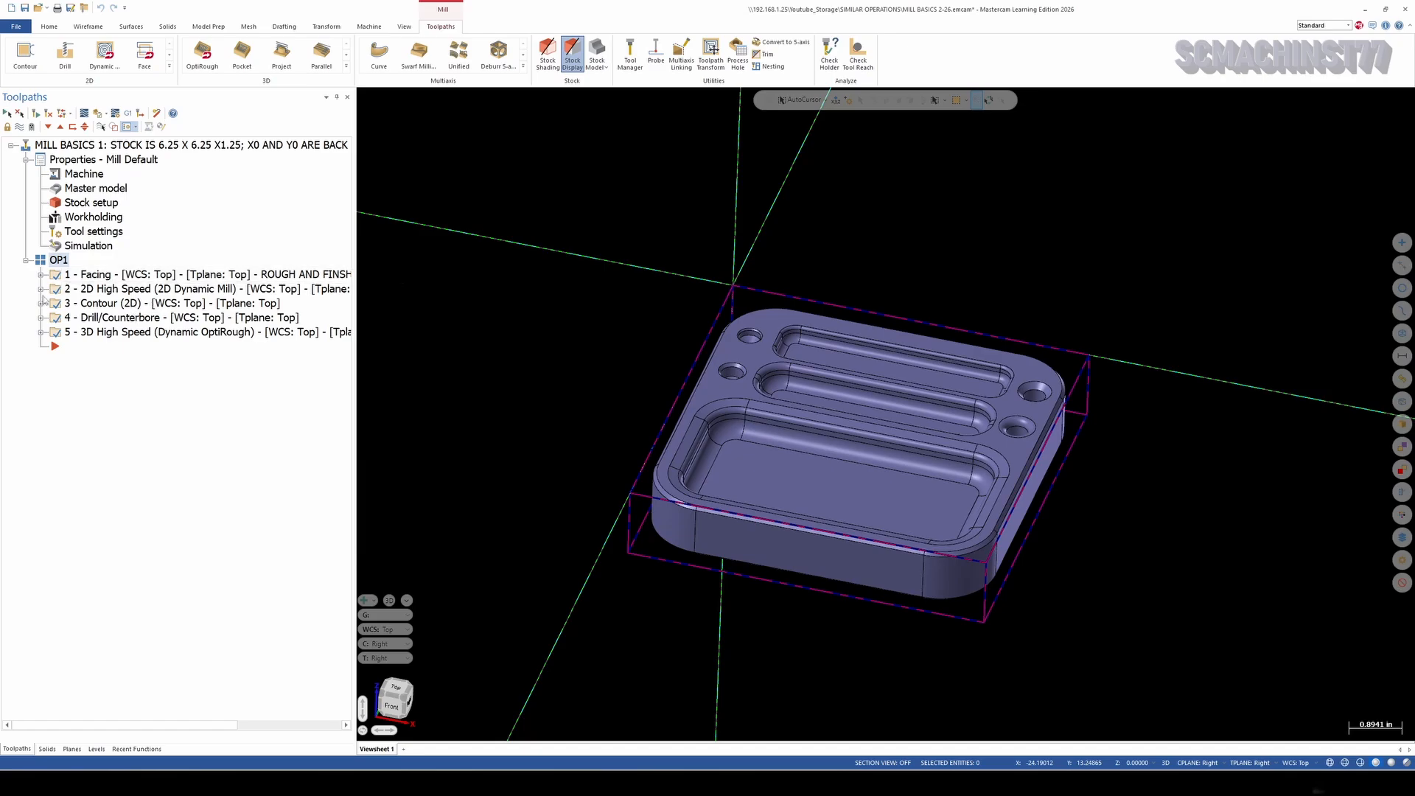
{"action": "right_click", "coordinate": [89, 292]}
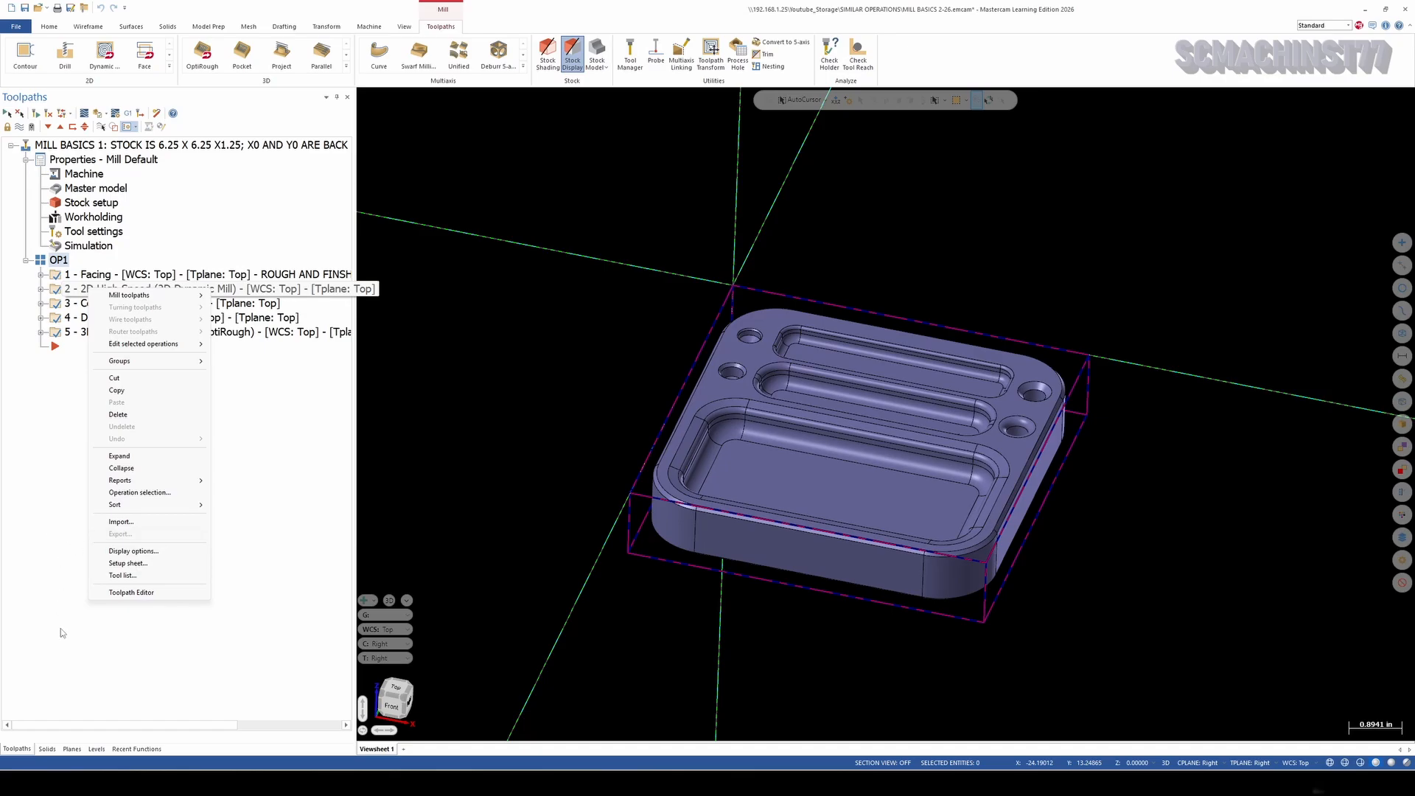
{"action": "left_click", "coordinate": [224, 644]}
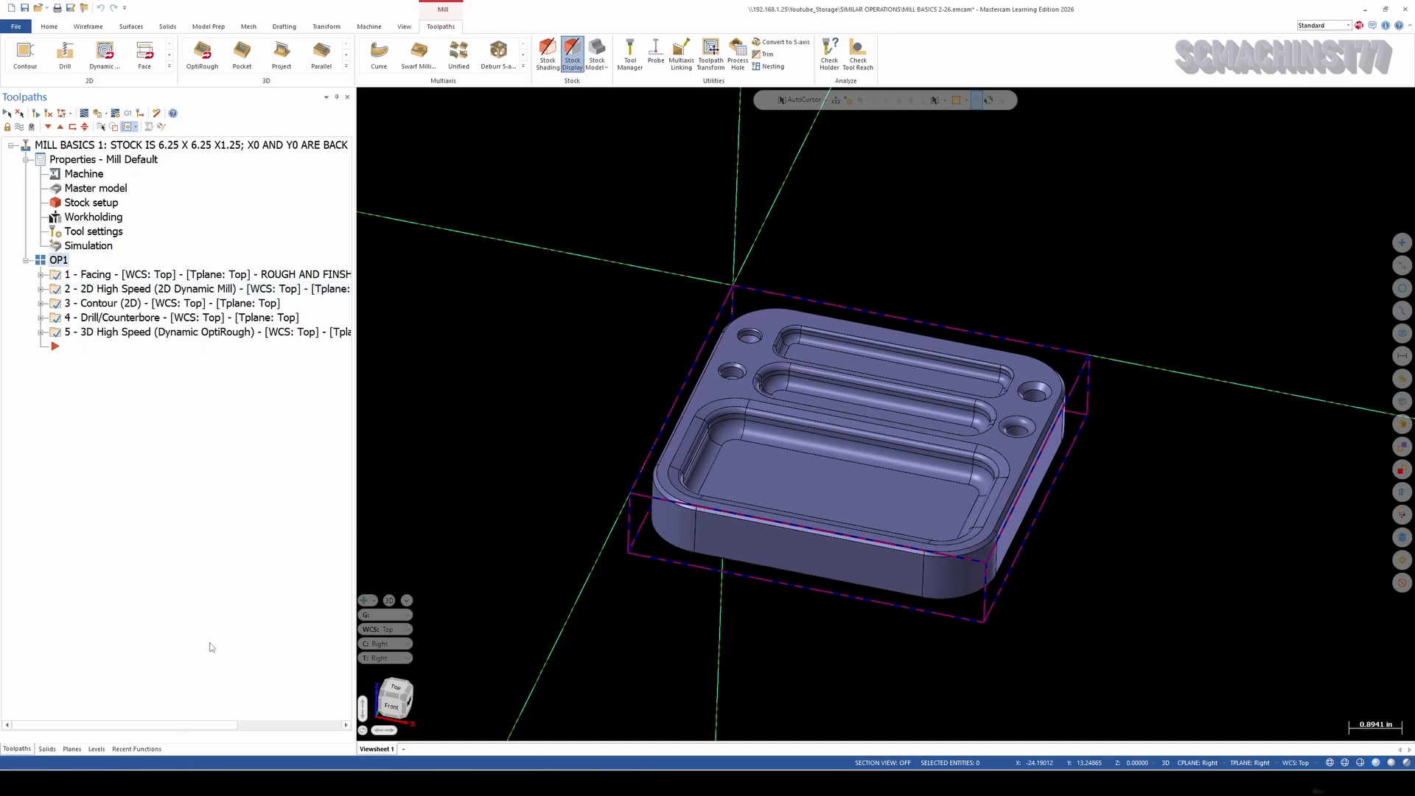
Switch to the STANDARD OPERATIONS EXAMPLE file and add a machine group with the default mill machine definition
{"action": "left_click", "coordinate": [312, 735]}
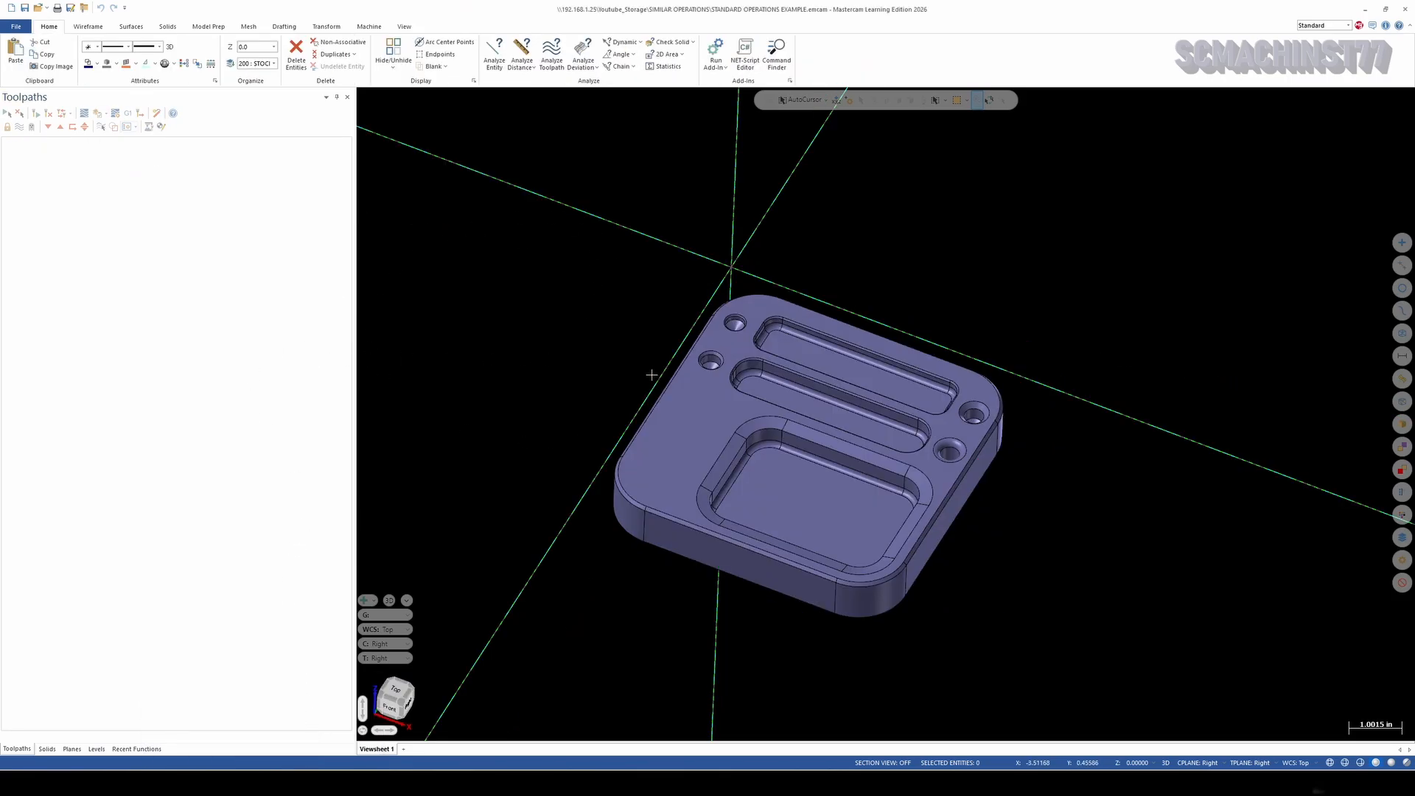
{"action": "left_click", "coordinate": [369, 26]}
{"action": "left_click", "coordinate": [16, 59]}
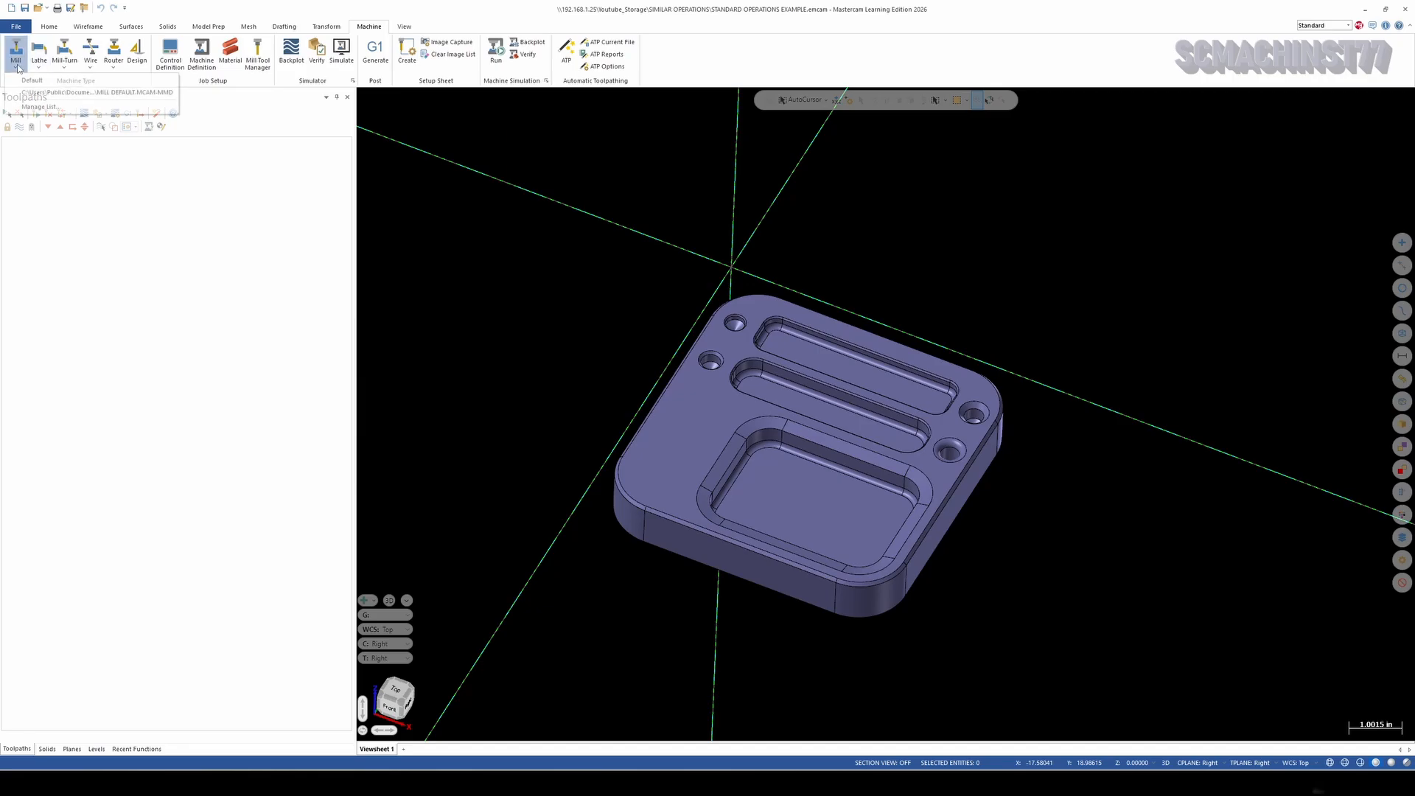
{"action": "left_click", "coordinate": [38, 93]}
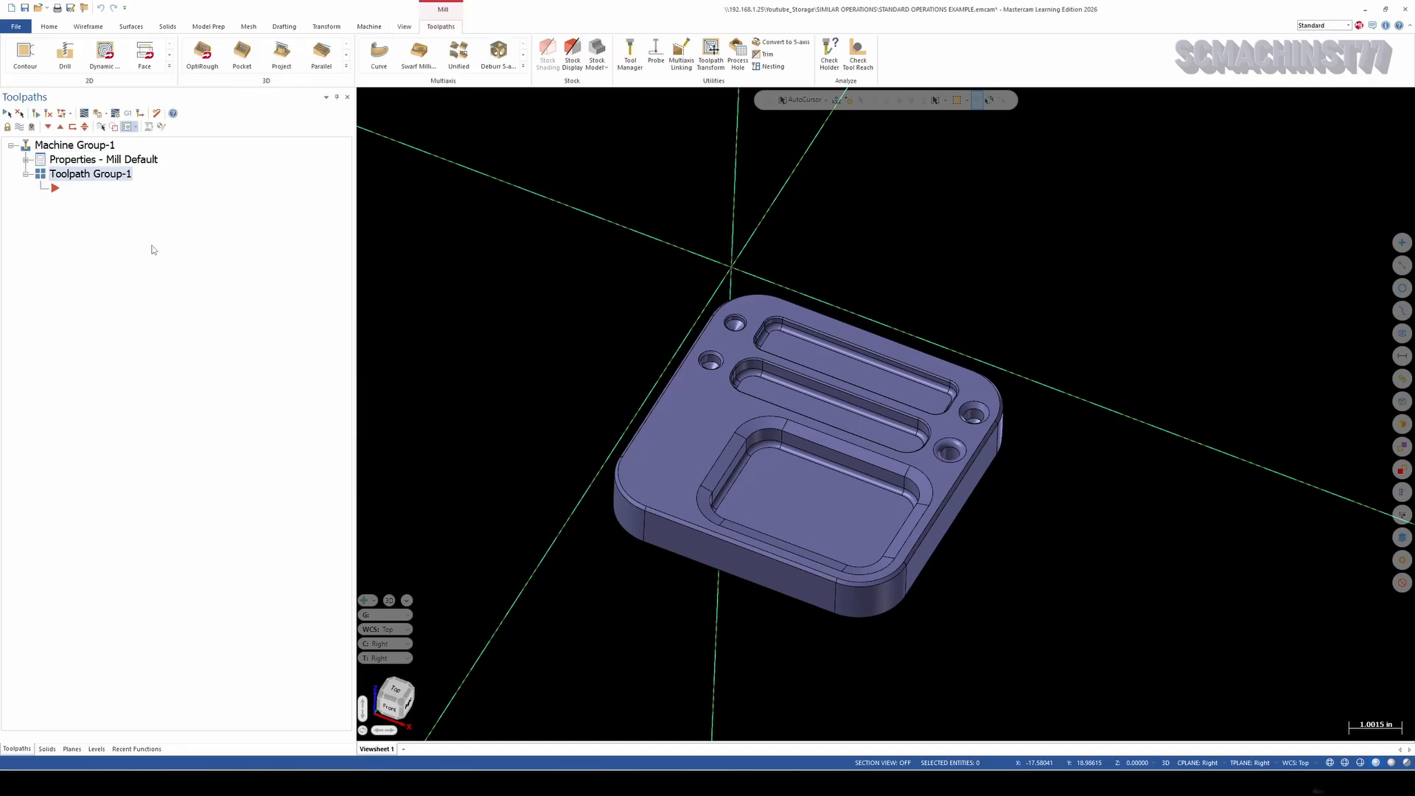
In the machine group's stock setup, delete the Rectangular 1 stock and keep Rectangular 2 as the active stock
{"action": "left_click", "coordinate": [26, 159]}
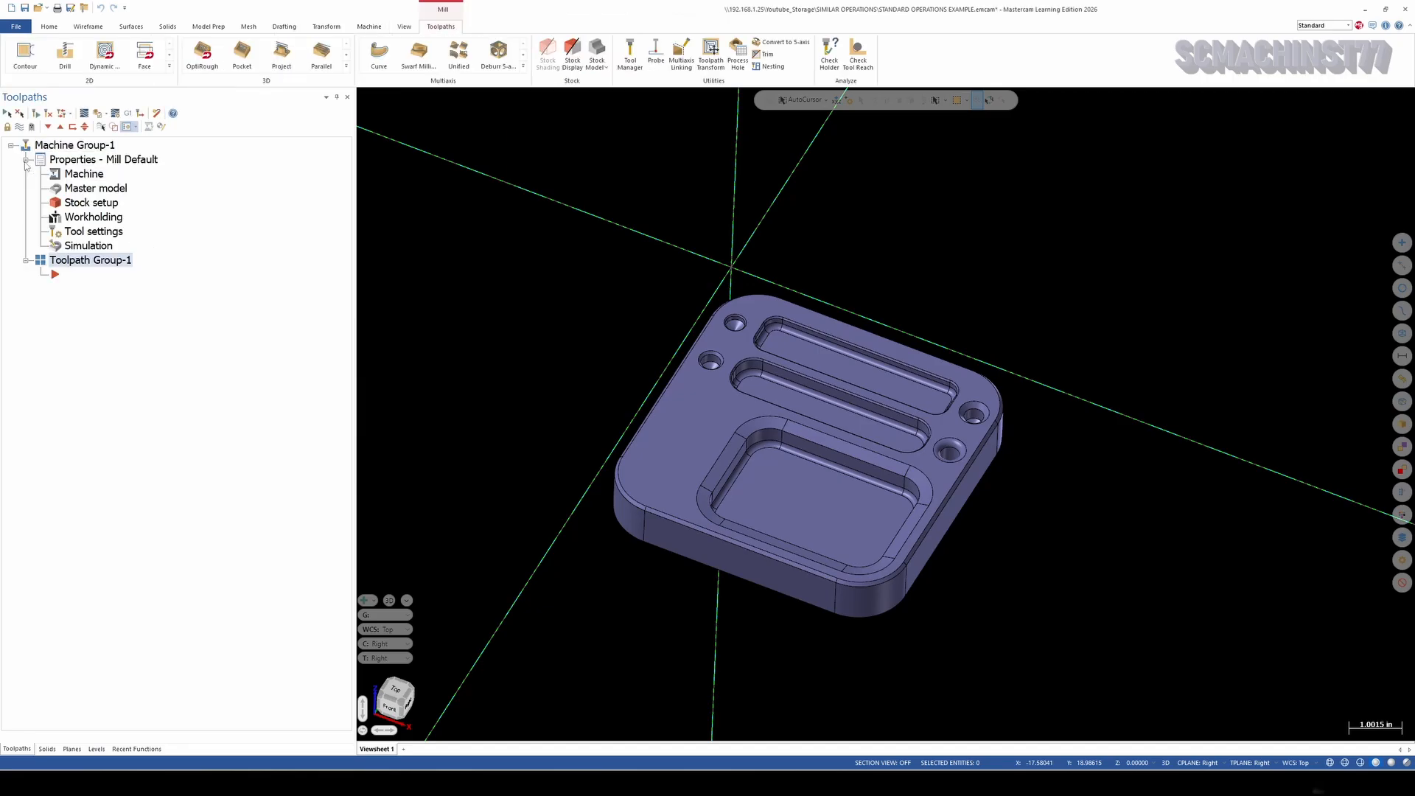
{"action": "double_click", "coordinate": [90, 203]}
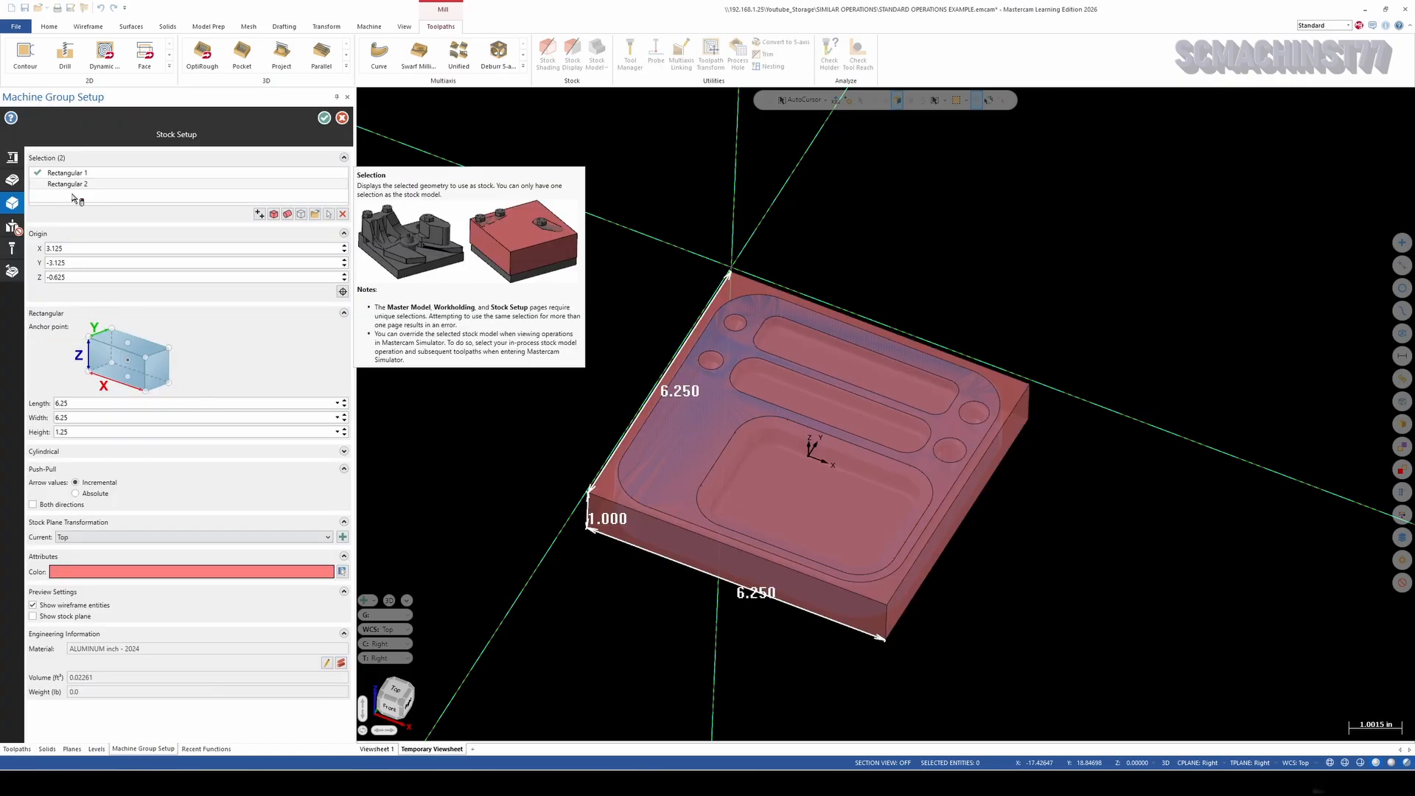
{"action": "left_click", "coordinate": [69, 182]}
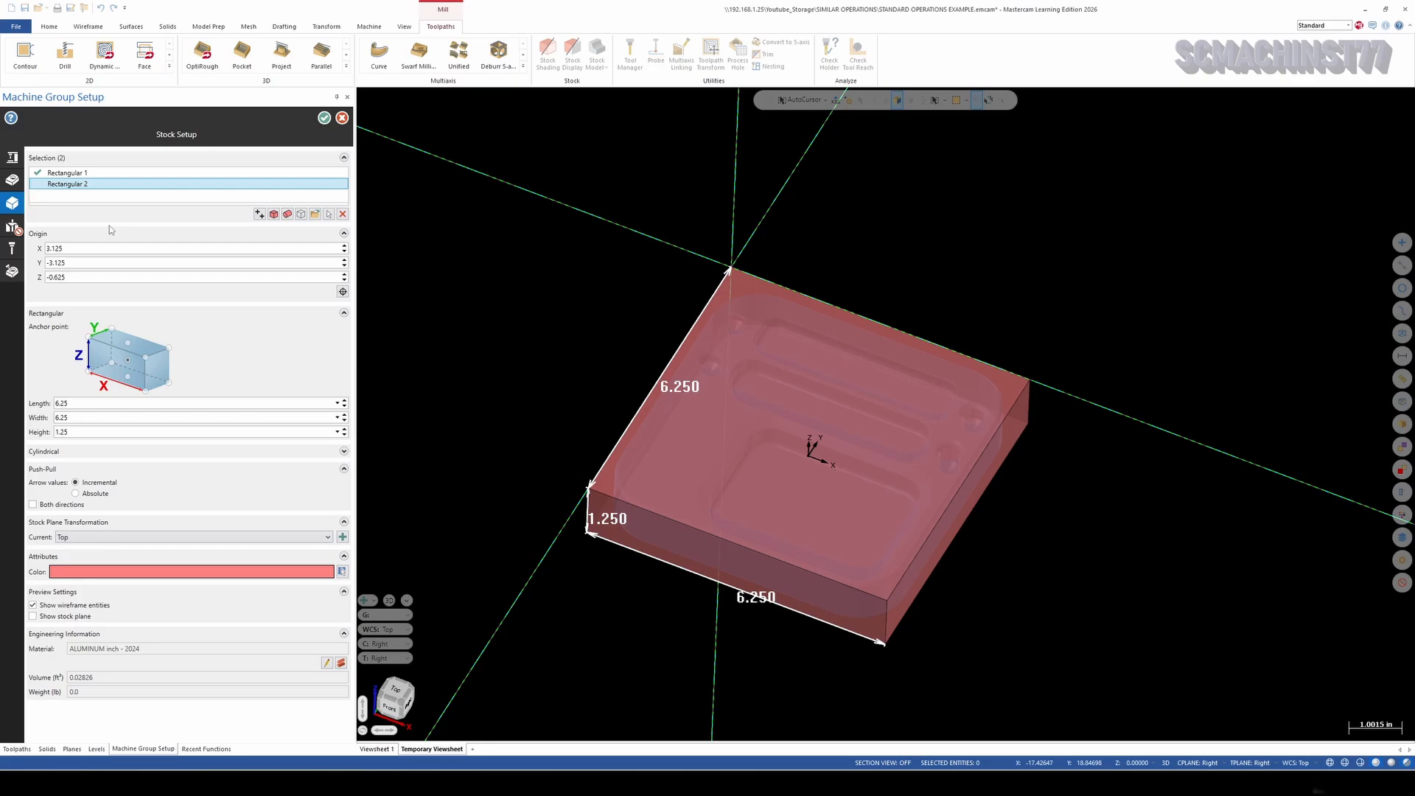
{"action": "left_click", "coordinate": [81, 174]}
{"action": "right_click", "coordinate": [84, 175]}
{"action": "left_click", "coordinate": [146, 230]}
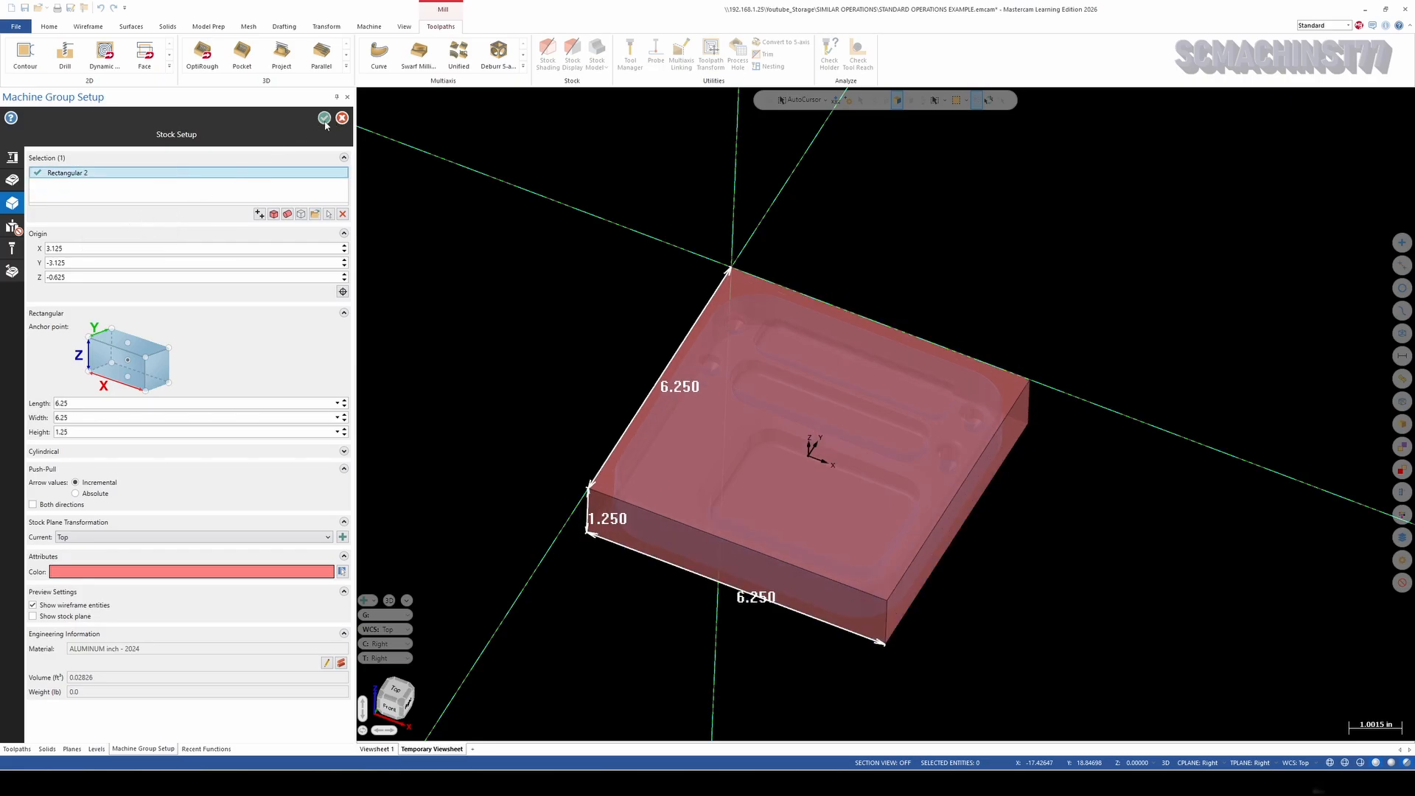
{"action": "left_click", "coordinate": [325, 118]}
{"action": "mouse_move", "coordinate": [485, 347]}
{"action": "middle_mouse_down"}
{"action": "mouse_move", "coordinate": [530, 300]}
{"action": "mouse_move", "coordinate": [464, 319]}
{"action": "mouse_move", "coordinate": [553, 303]}
{"action": "mouse_move", "coordinate": [616, 317]}
{"action": "mouse_move", "coordinate": [582, 314]}
{"action": "middle_mouse_up"}
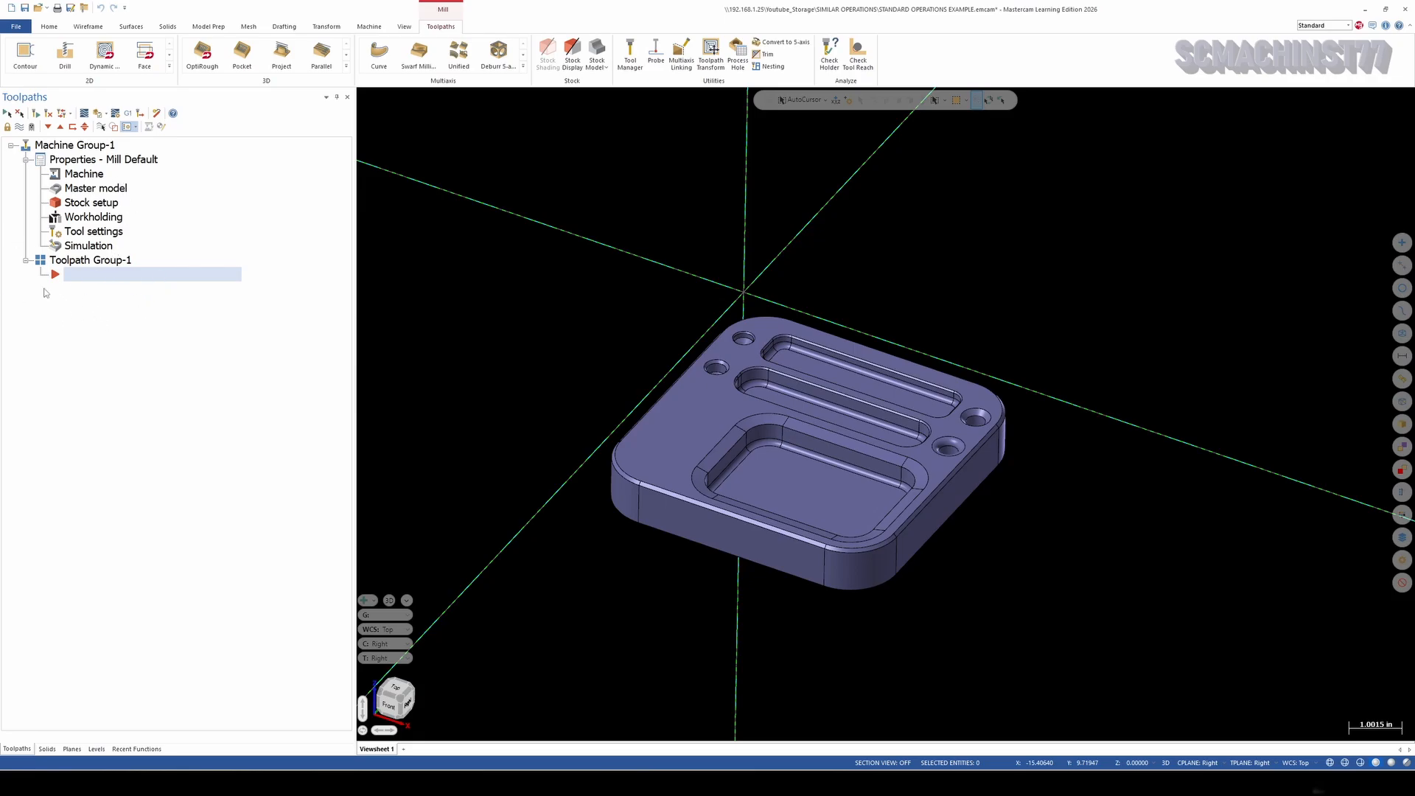
Start importing toolpath operations and load the Mastercam Education file MILL BASICS 2-26 from the SIMILAR OPERATIONS folder as the source library
{"action": "right_click", "coordinate": [96, 279]}
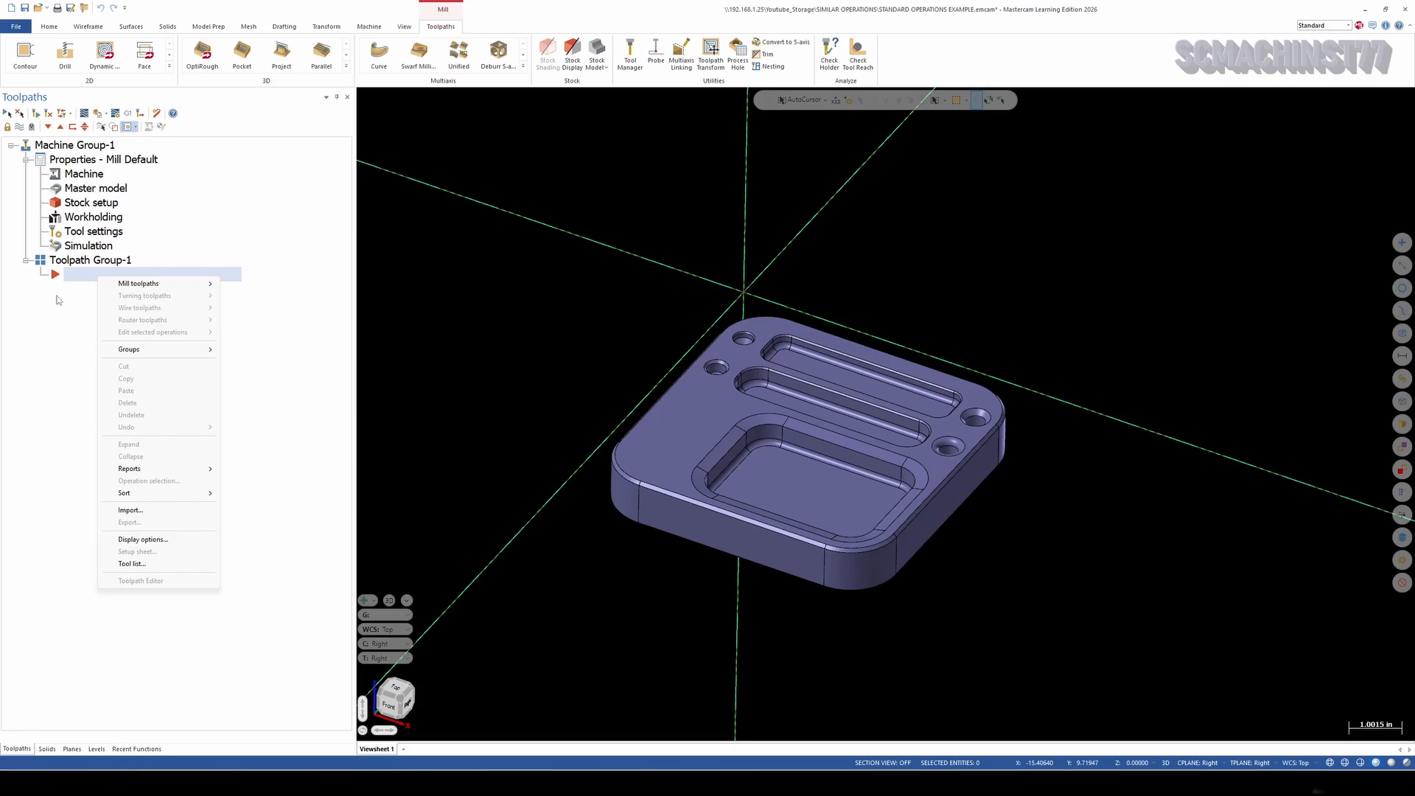
{"action": "left_click", "coordinate": [131, 511]}
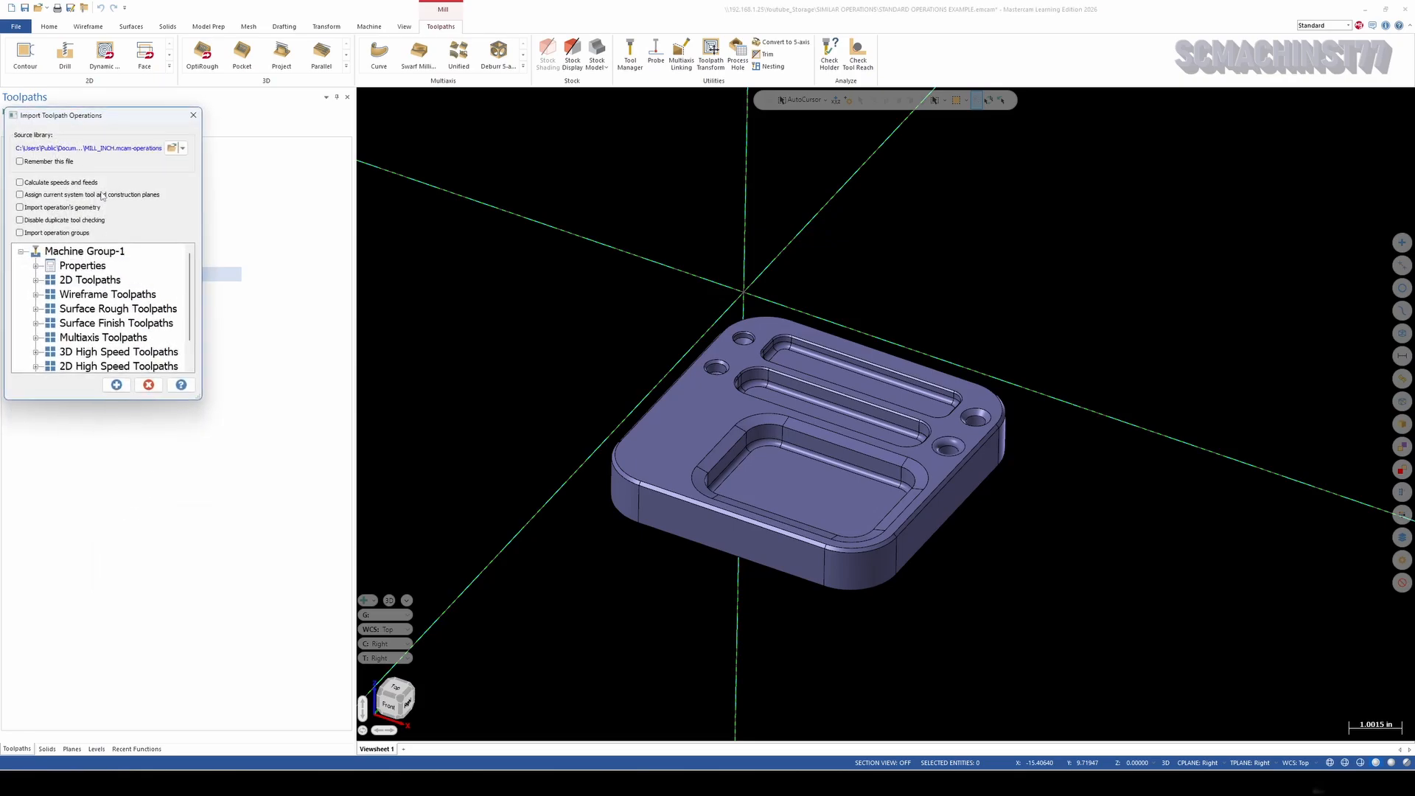
{"action": "left_click", "coordinate": [172, 148]}
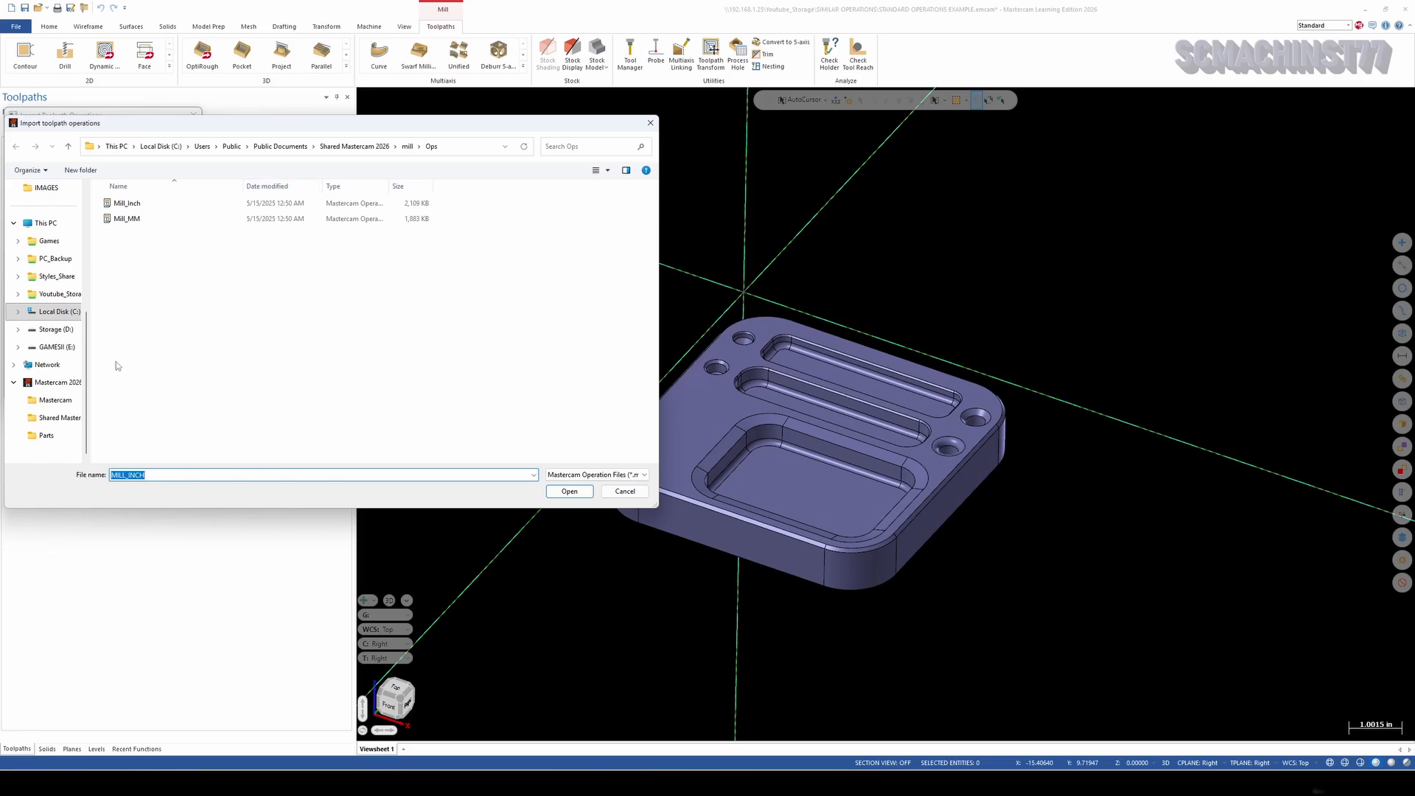
{"action": "left_click", "coordinate": [57, 294]}
{"action": "scroll", "coordinate": [145, 311], "scroll_direction": "down", "scroll_amount": 3}
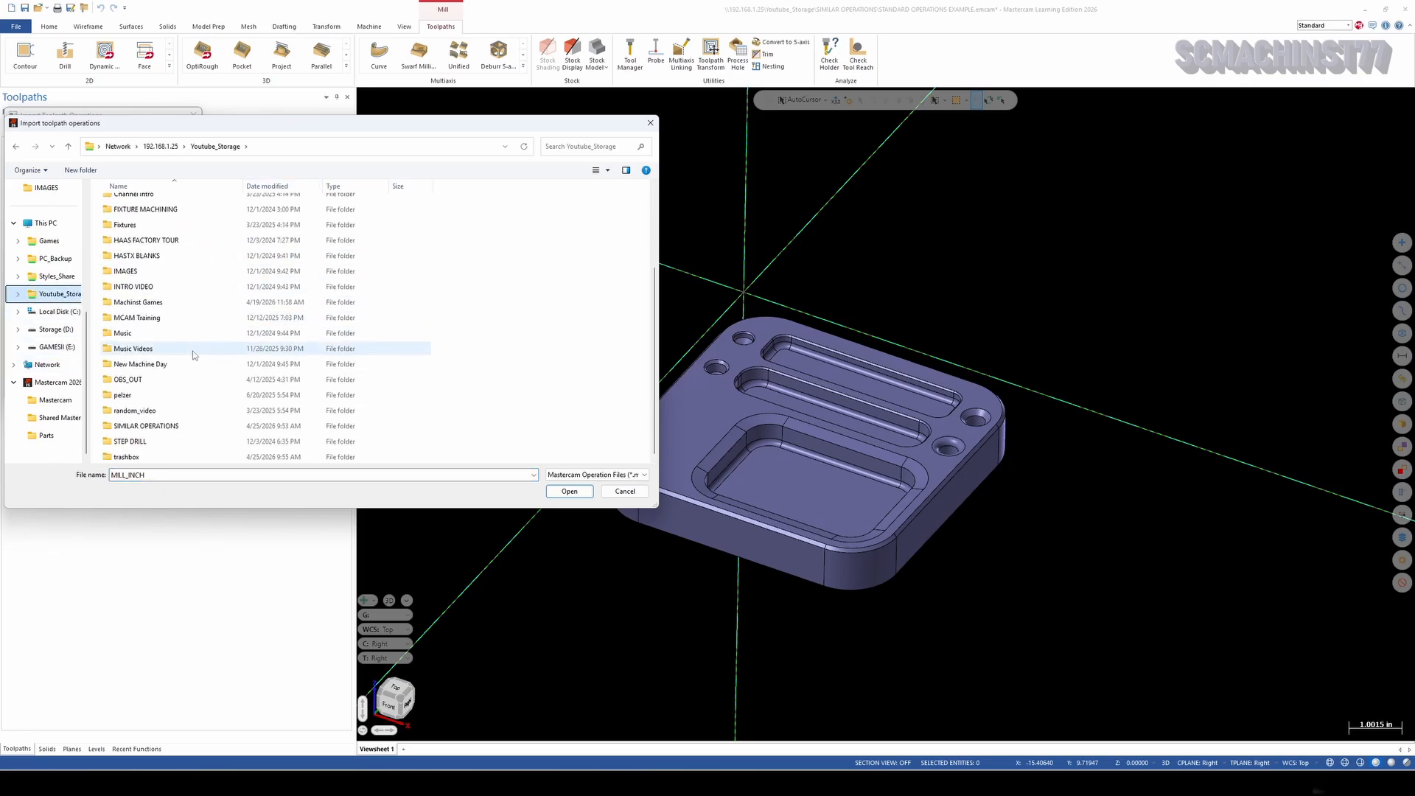
{"action": "double_click", "coordinate": [189, 425]}
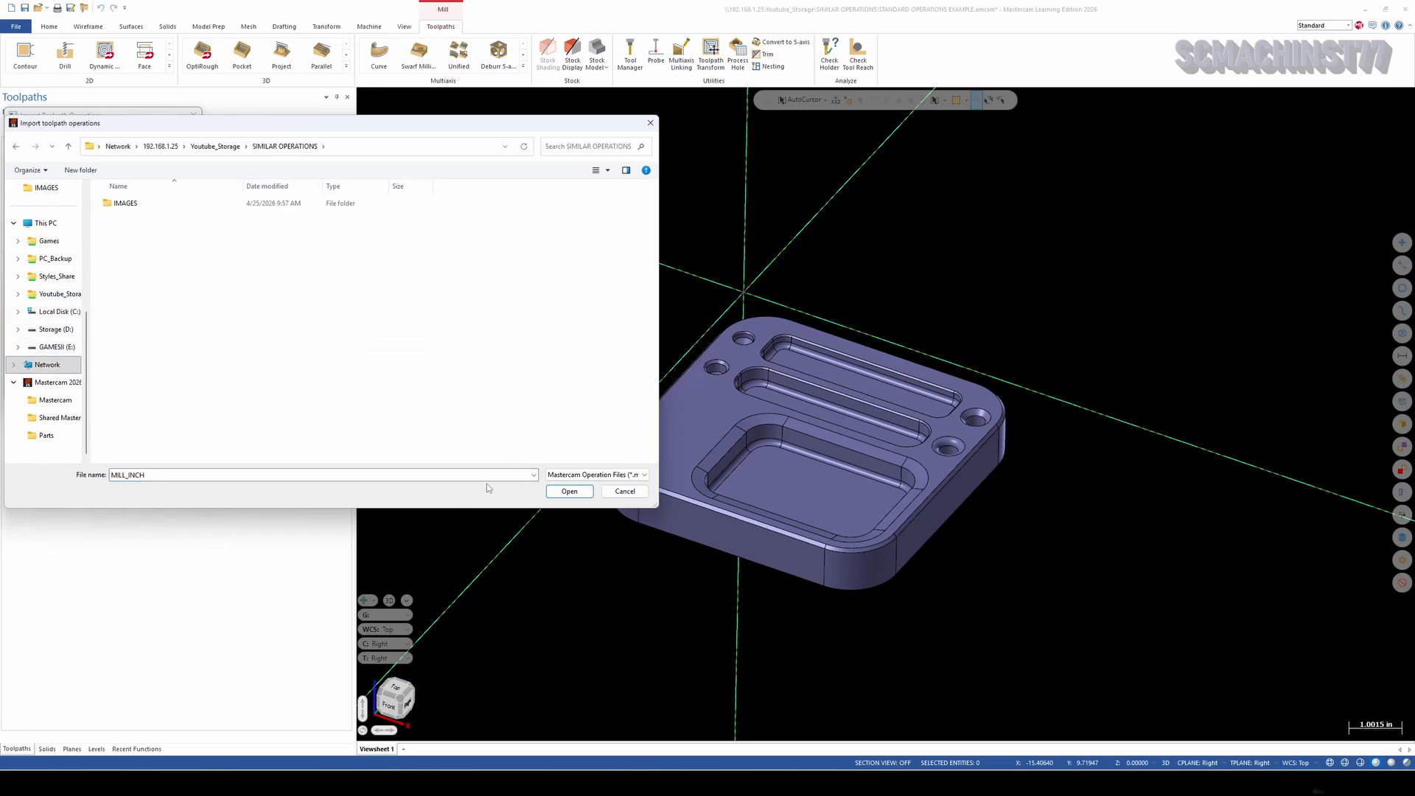
{"action": "left_click", "coordinate": [568, 474]}
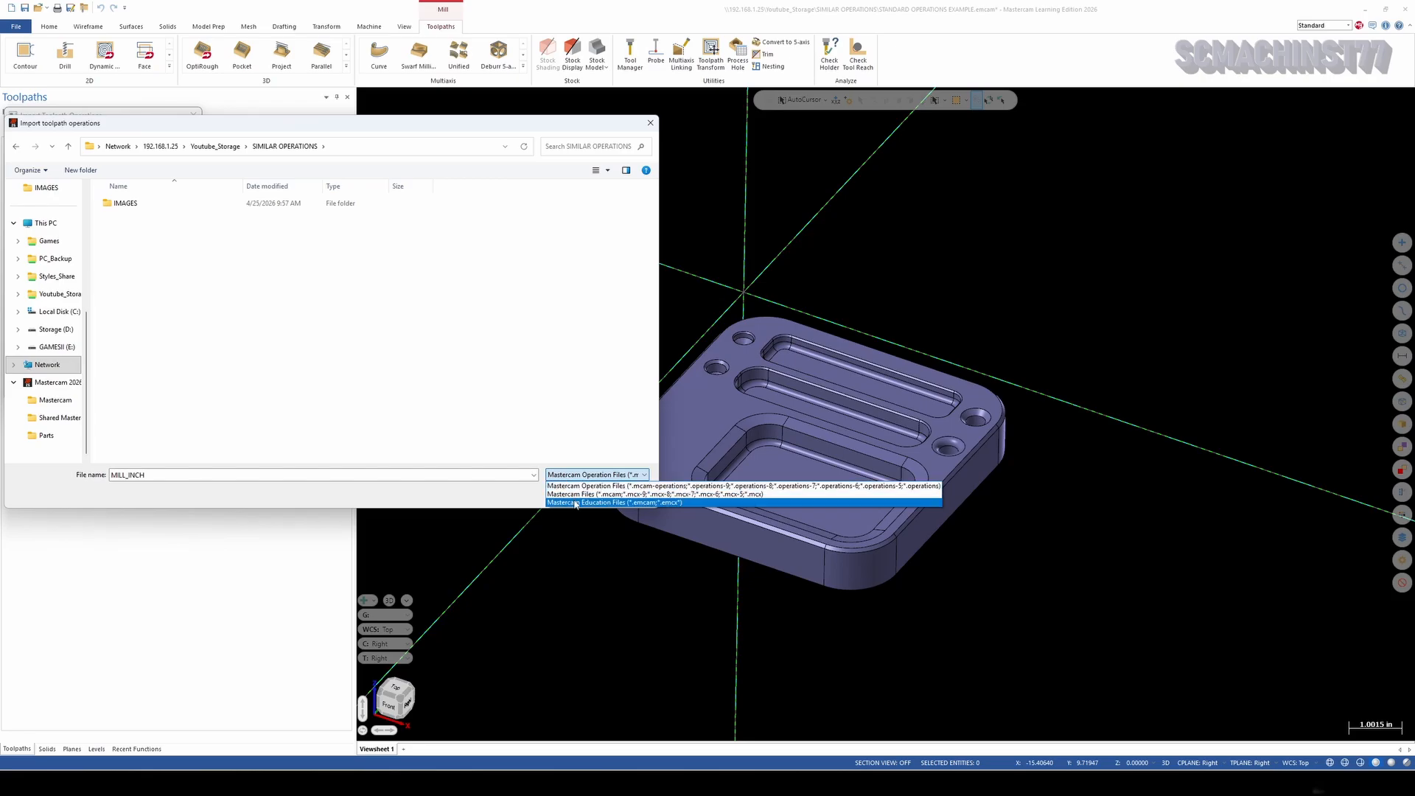
{"action": "left_click", "coordinate": [590, 485]}
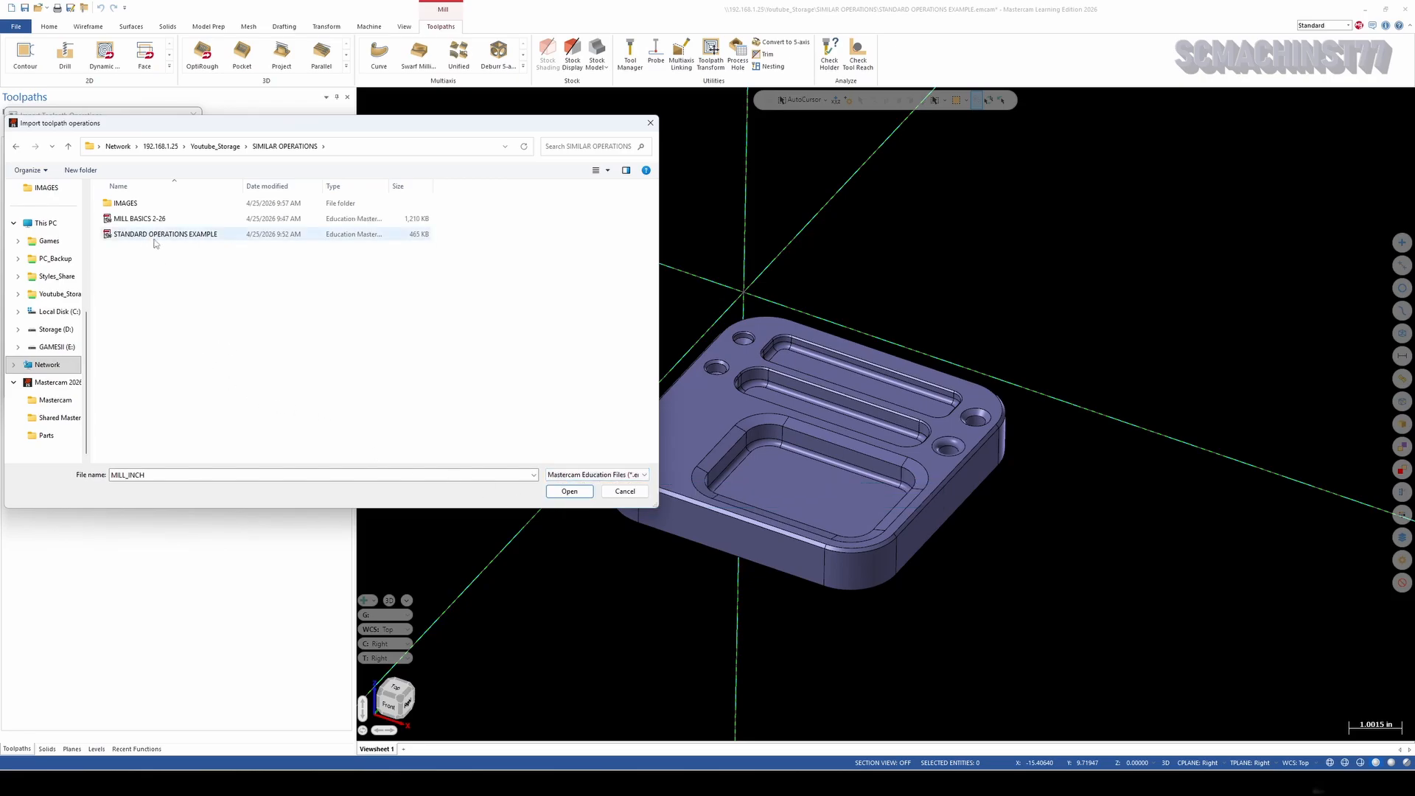
{"action": "left_click", "coordinate": [170, 219]}
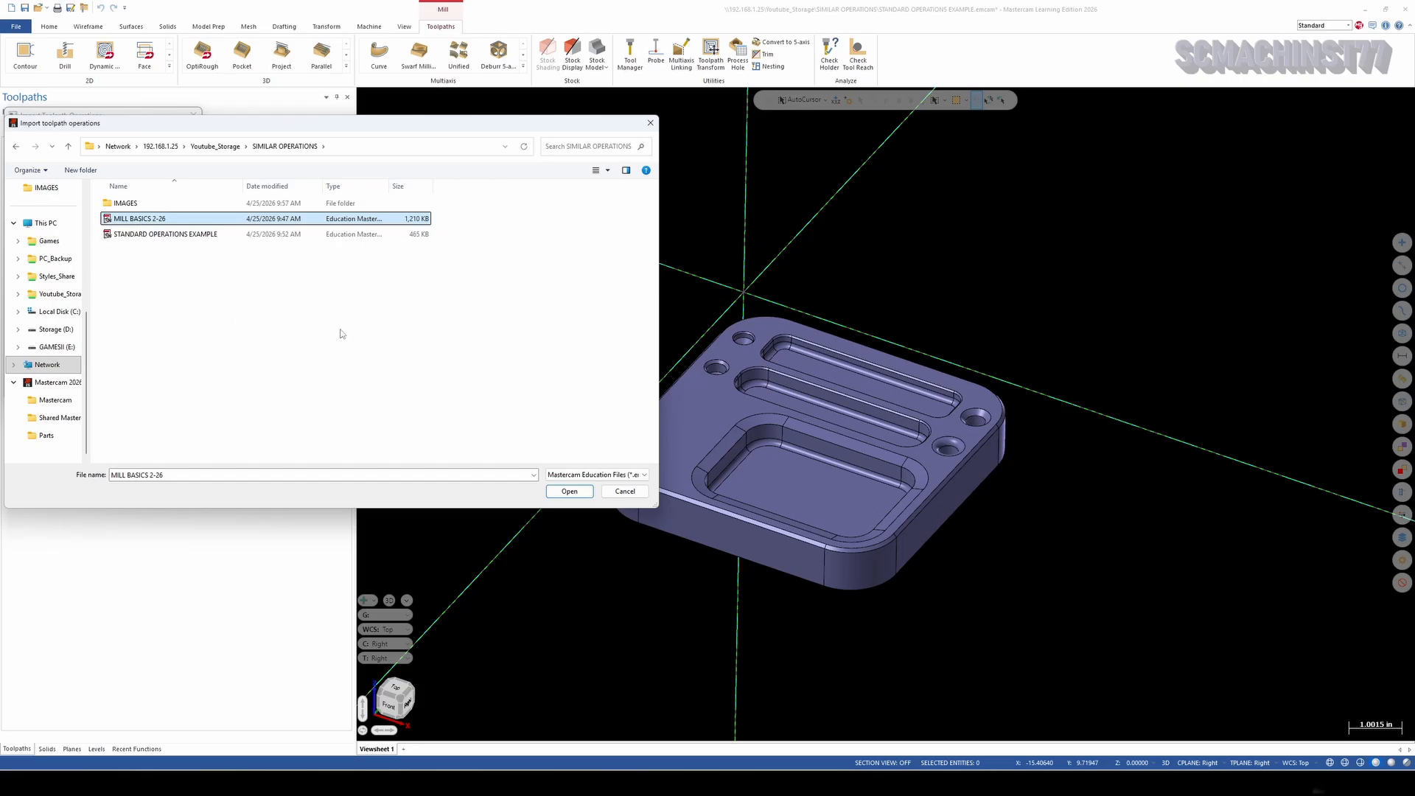
{"action": "left_click", "coordinate": [567, 492]}
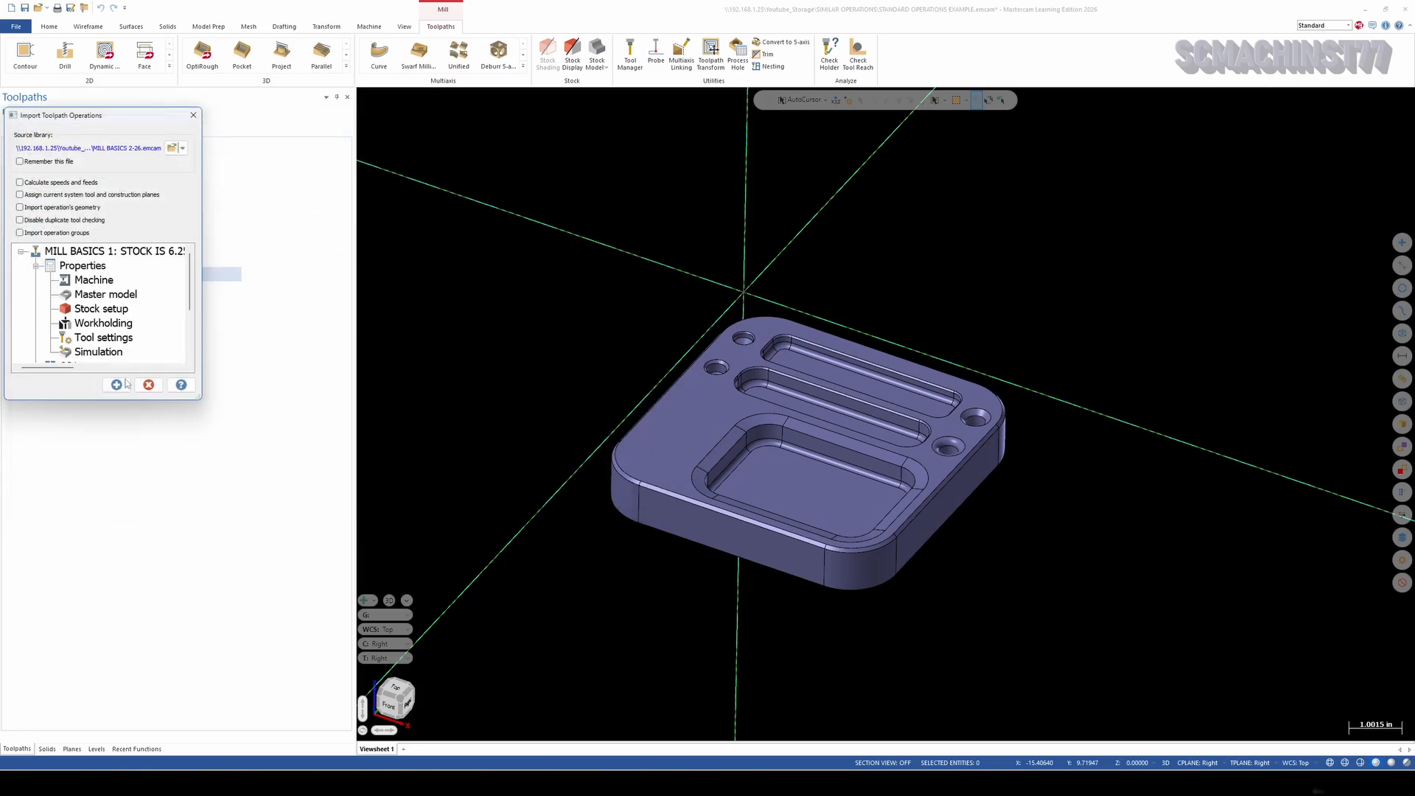
Import all five operations of the OP1 group into the new toolpath group and close the import dialog
{"action": "scroll", "coordinate": [110, 302], "scroll_direction": "down", "scroll_amount": 2}
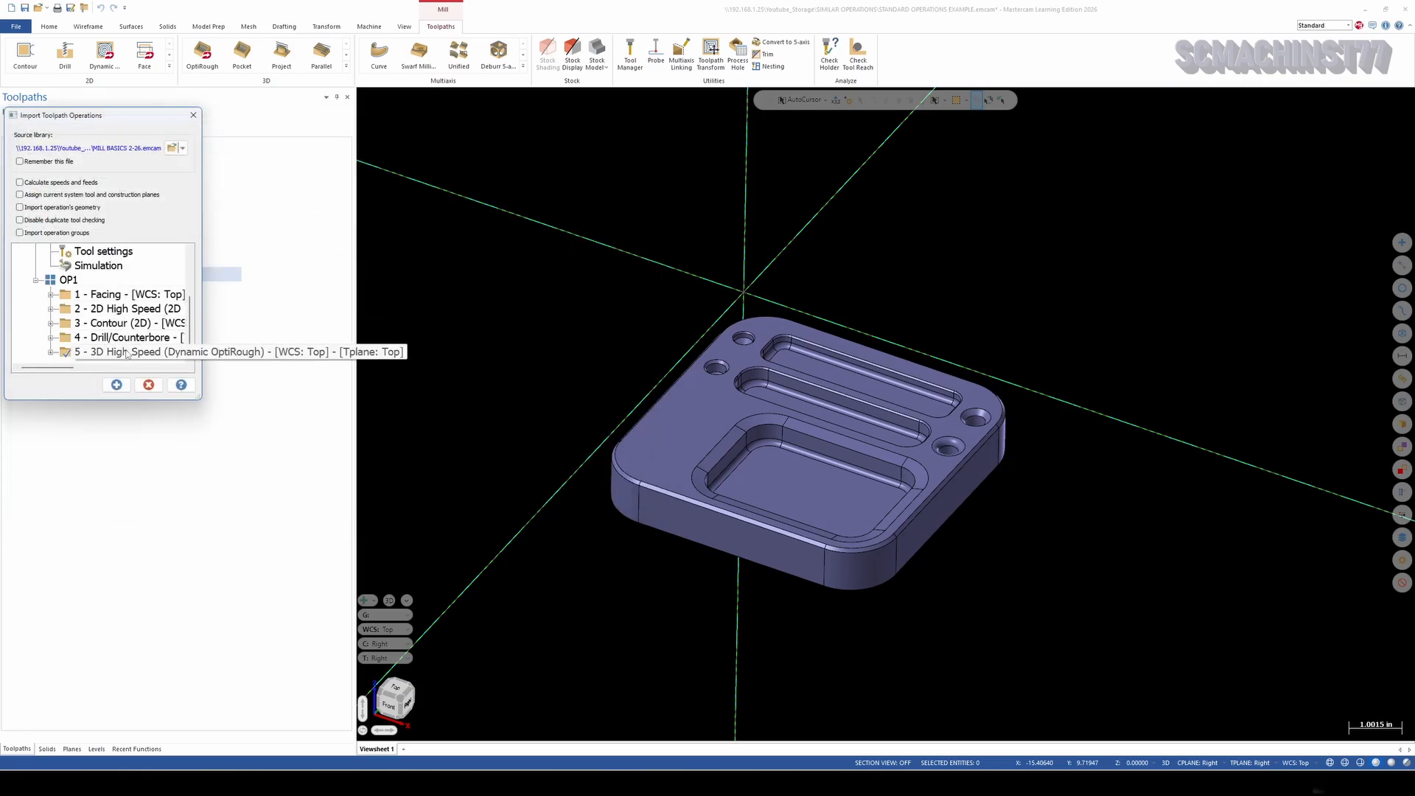
{"action": "left_click", "coordinate": [68, 281]}
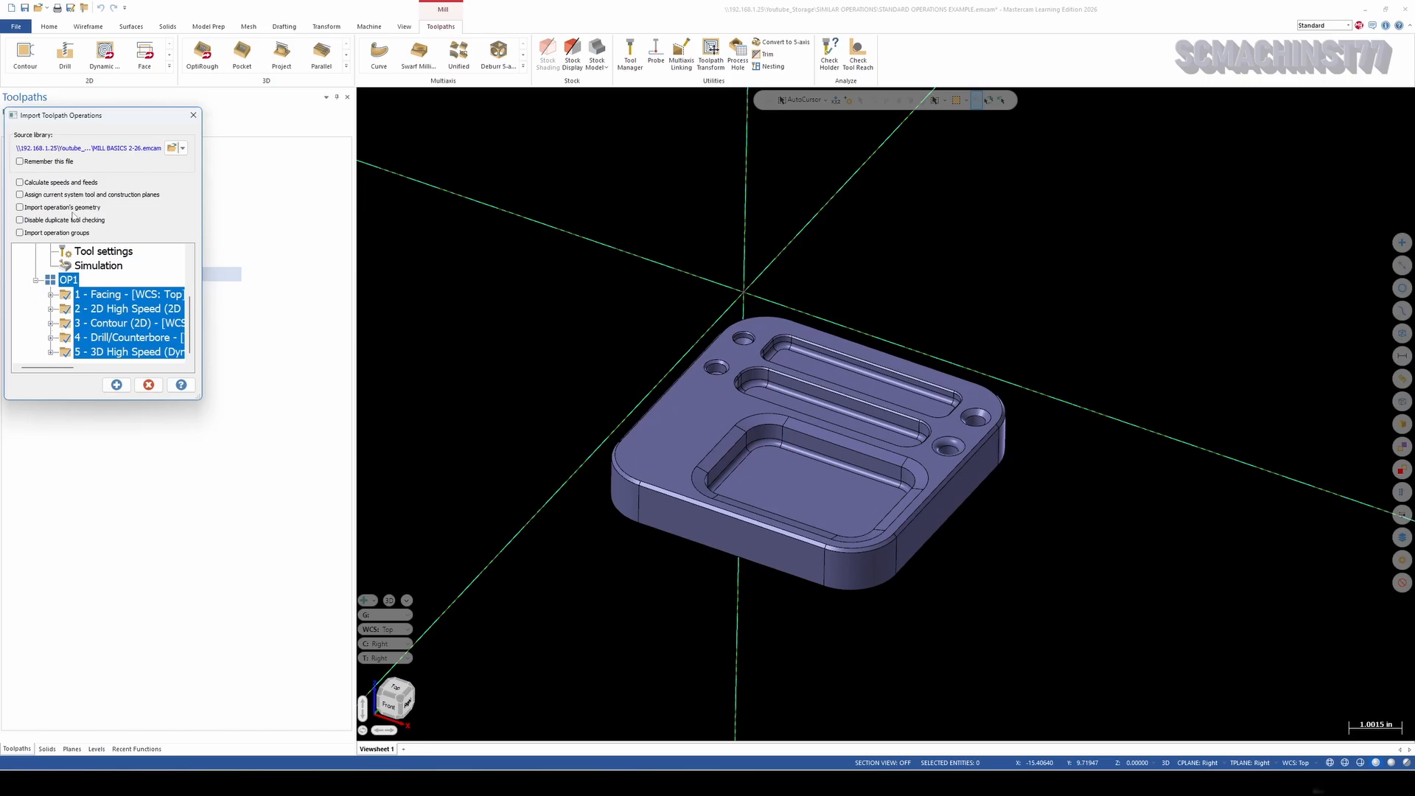
{"action": "left_click", "coordinate": [116, 385]}
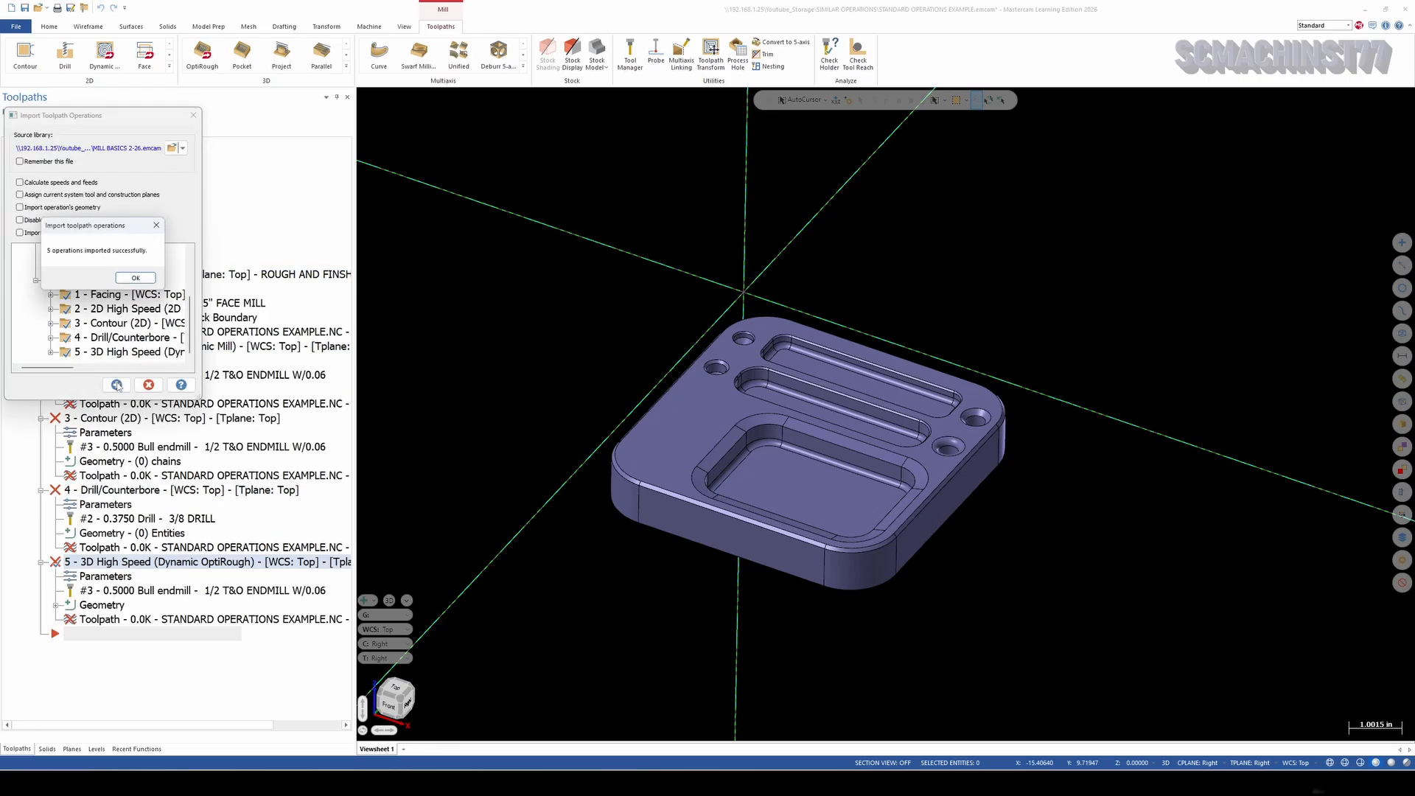
{"action": "left_click", "coordinate": [134, 278]}
{"action": "left_click", "coordinate": [148, 385]}
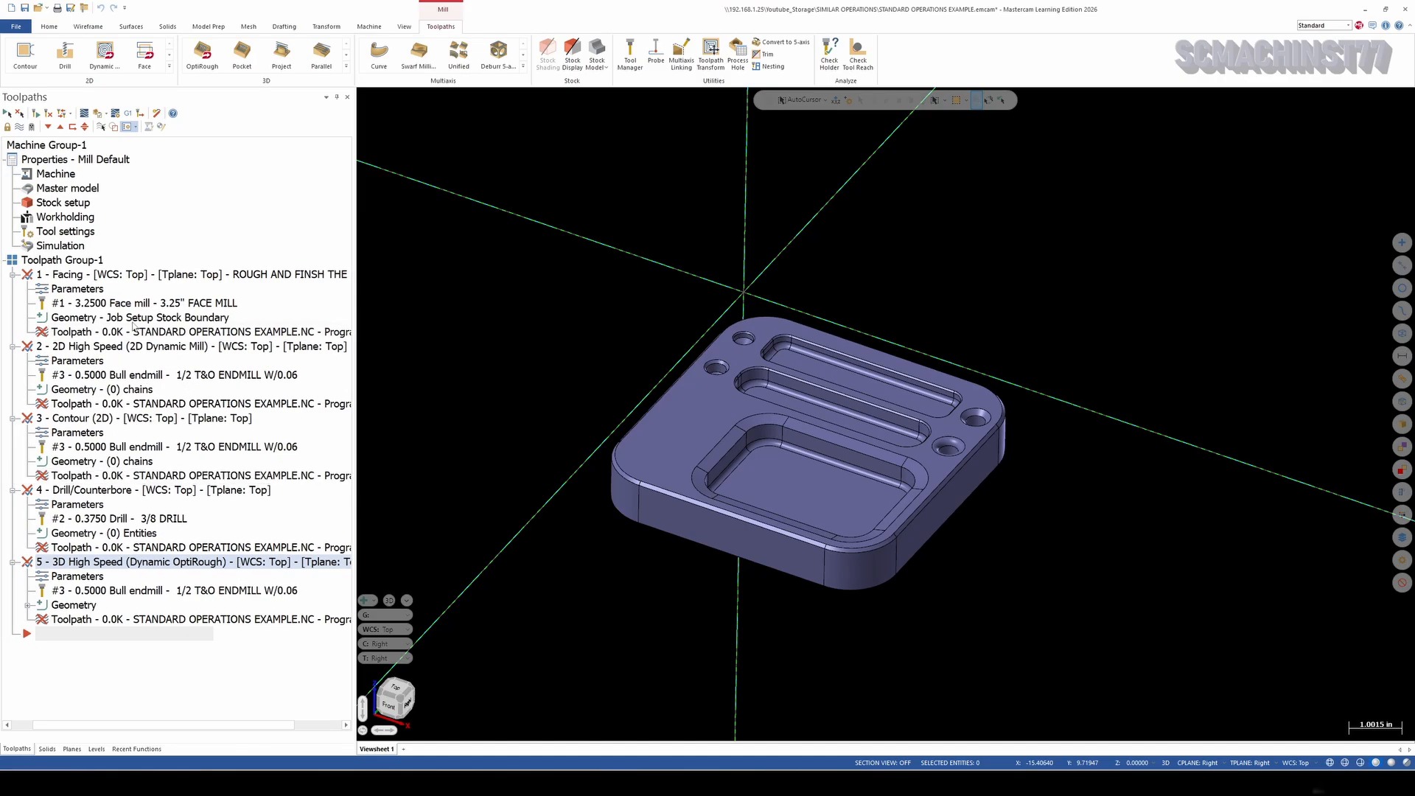
Regenerate the Facing operation with the job setup stock boundary as its geometry, and open the 2D High Speed operation's chain geometry
{"action": "left_click", "coordinate": [166, 317]}
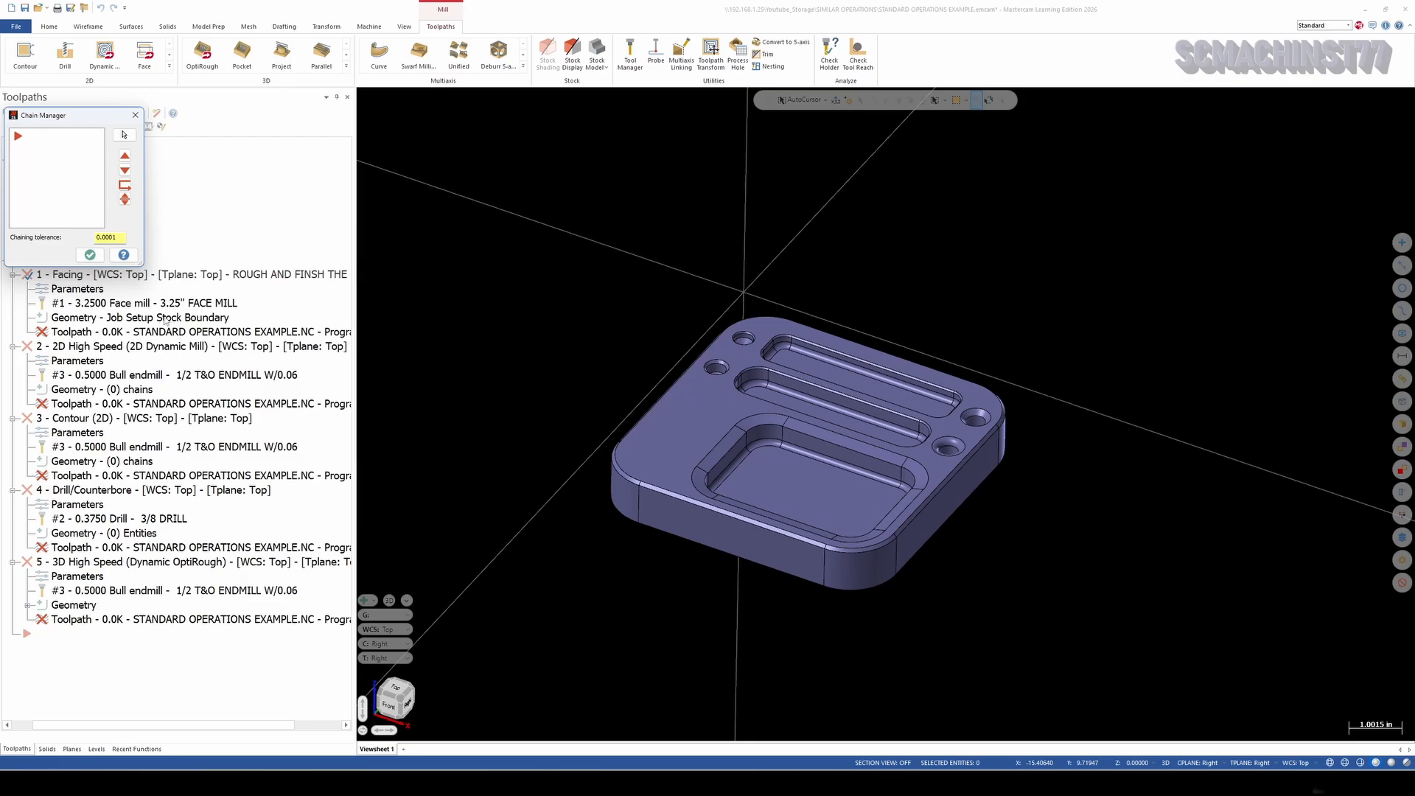
{"action": "left_click", "coordinate": [90, 254]}
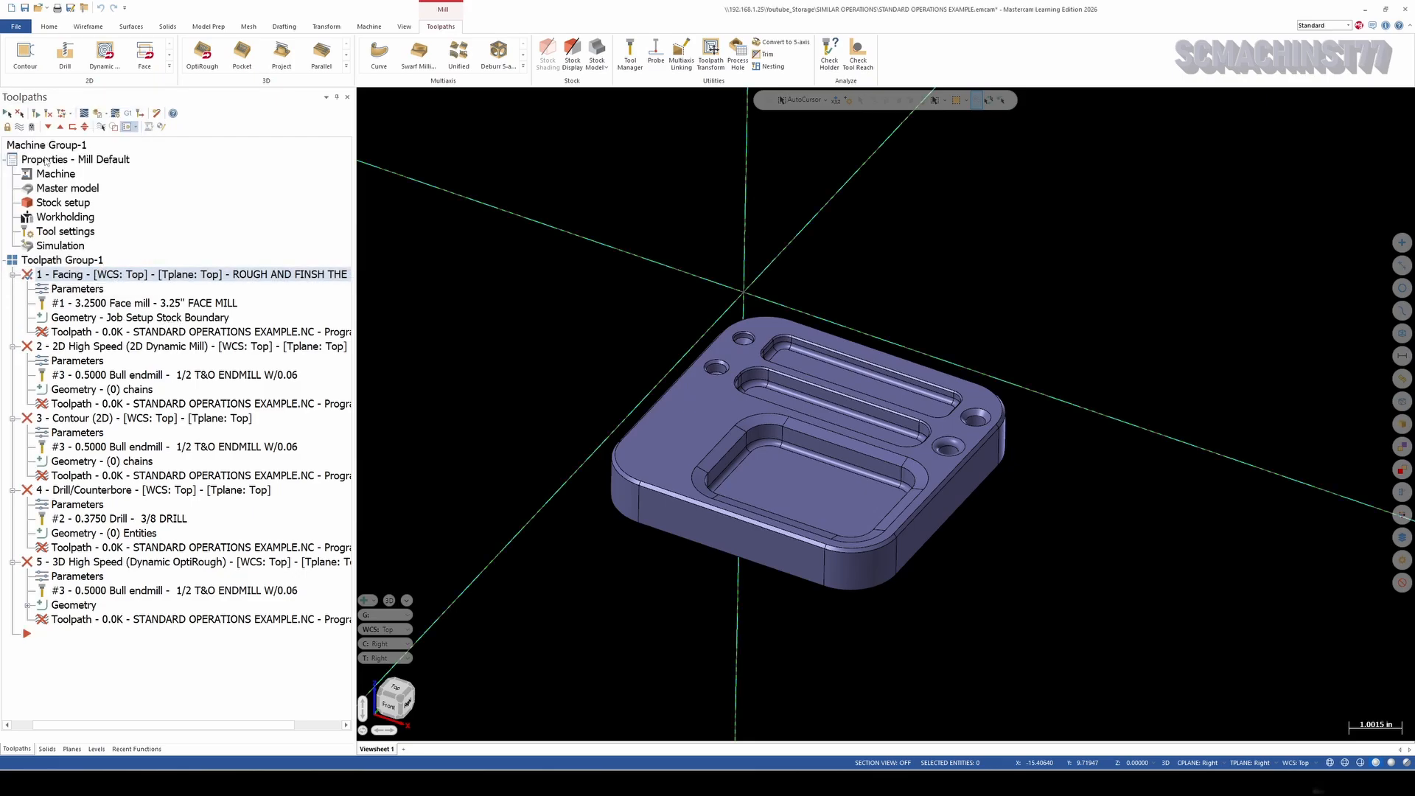
{"action": "left_click", "coordinate": [36, 113]}
{"action": "mouse_move", "coordinate": [570, 345]}
{"action": "middle_mouse_down"}
{"action": "mouse_move", "coordinate": [682, 349]}
{"action": "mouse_move", "coordinate": [582, 351]}
{"action": "middle_mouse_up"}
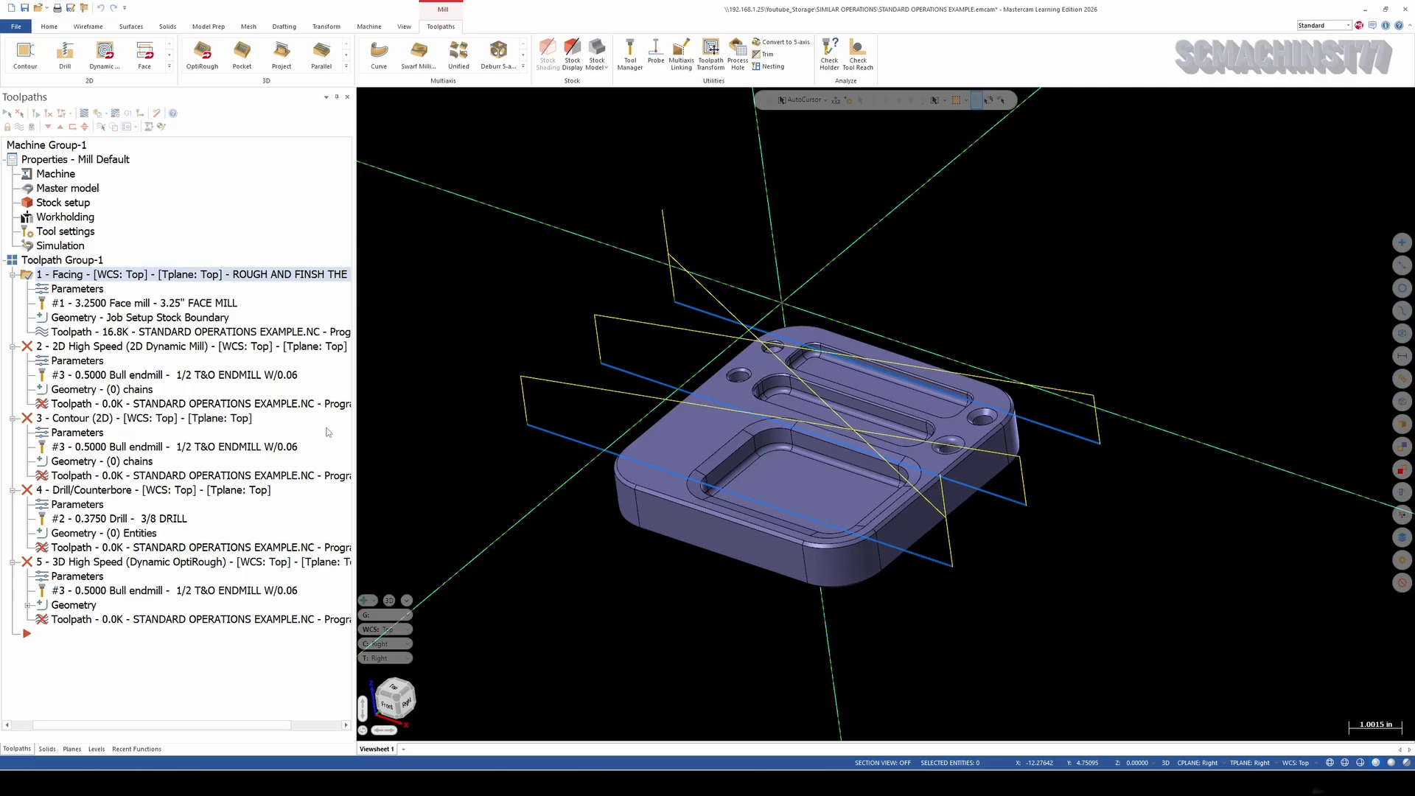
{"action": "left_click", "coordinate": [111, 388]}
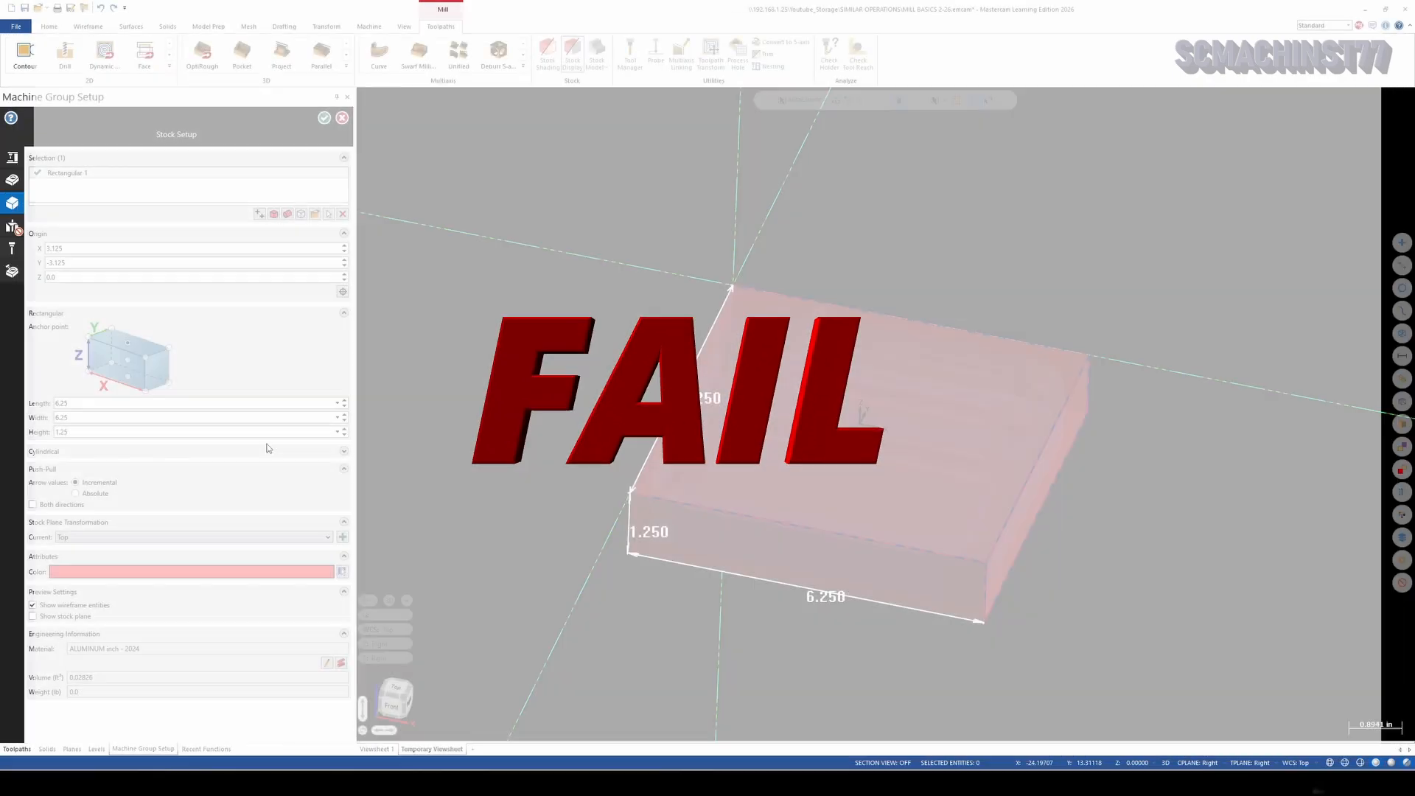
Examine the stock block's origin, anchor point and dimensions in the MILL BASICS 2-26 stock setup
{"action": "scroll", "coordinate": [598, 498], "scroll_direction": "down", "scroll_amount": 3}
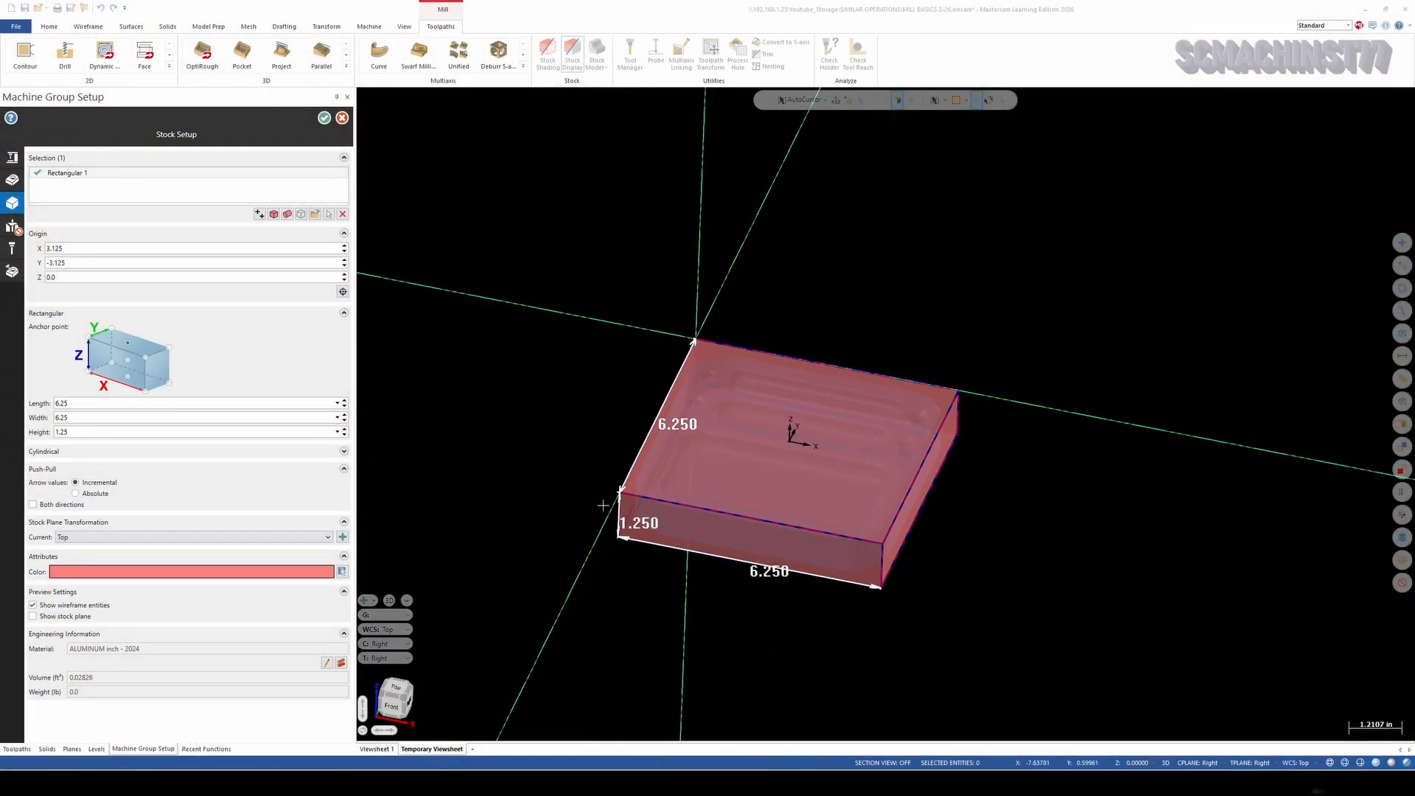
{"action": "scroll", "coordinate": [595, 492], "scroll_direction": "up", "scroll_amount": 3}
{"action": "middle_click_drag", "start_coordinate": [473, 521], "coordinate": [483, 496]}
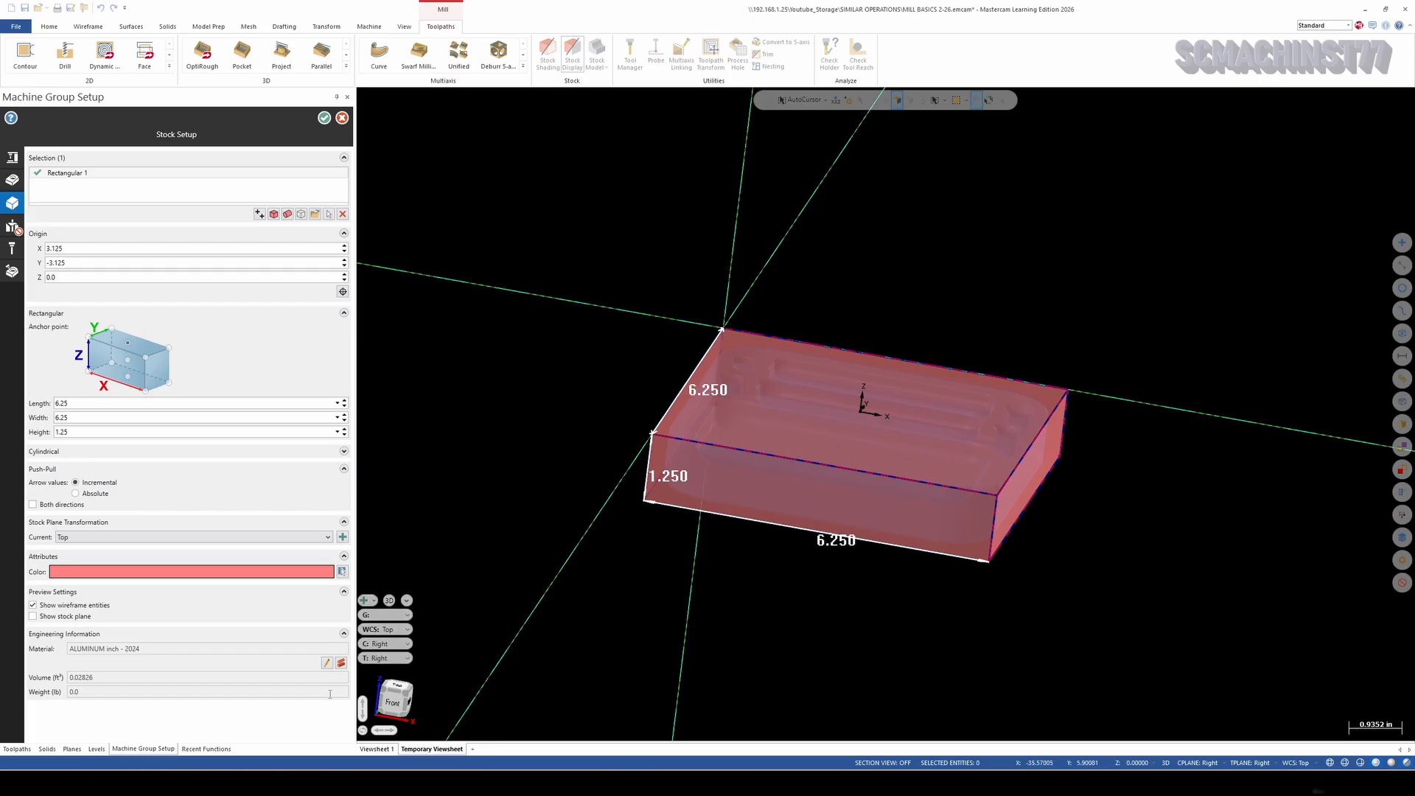
{"action": "left_click", "coordinate": [354, 782]}
{"action": "left_click", "coordinate": [277, 783]}
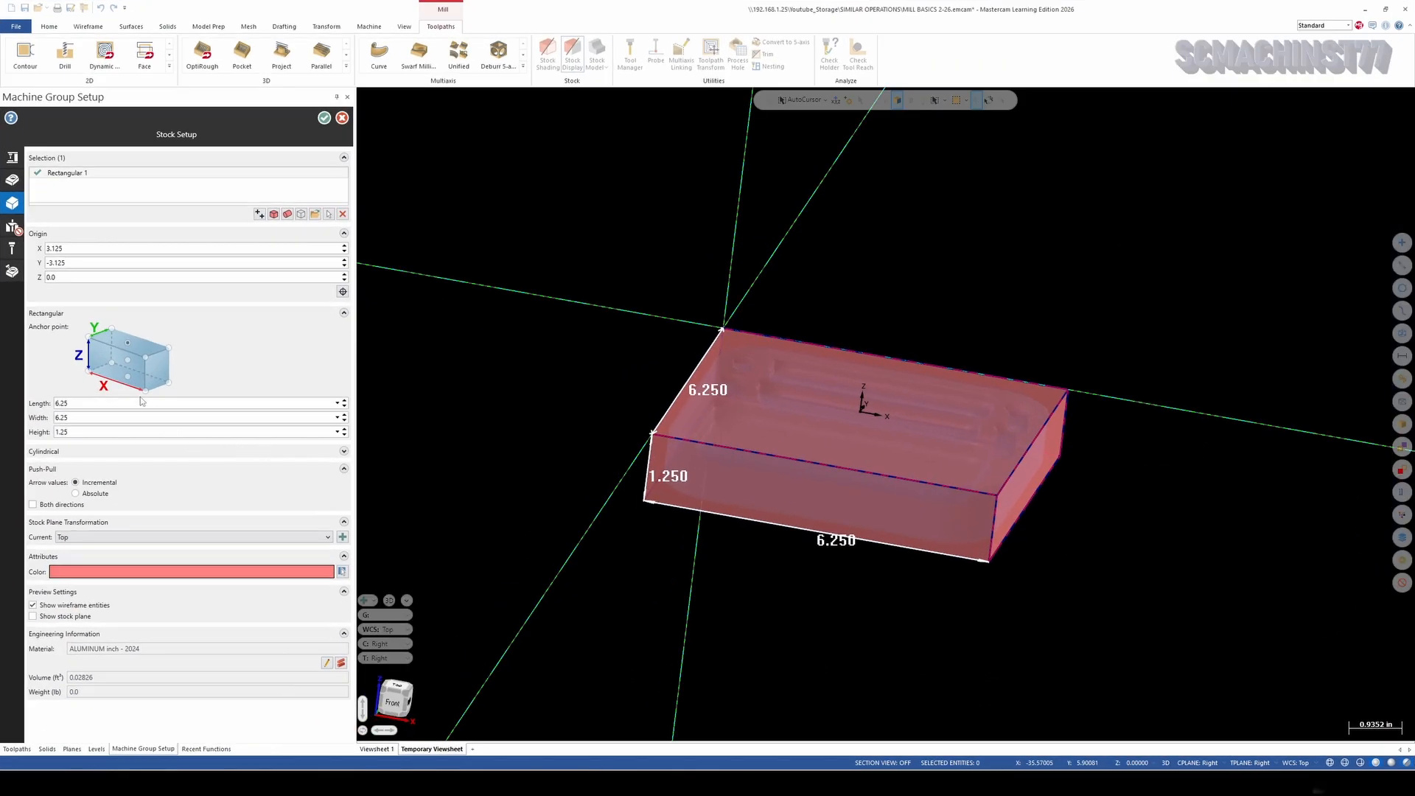